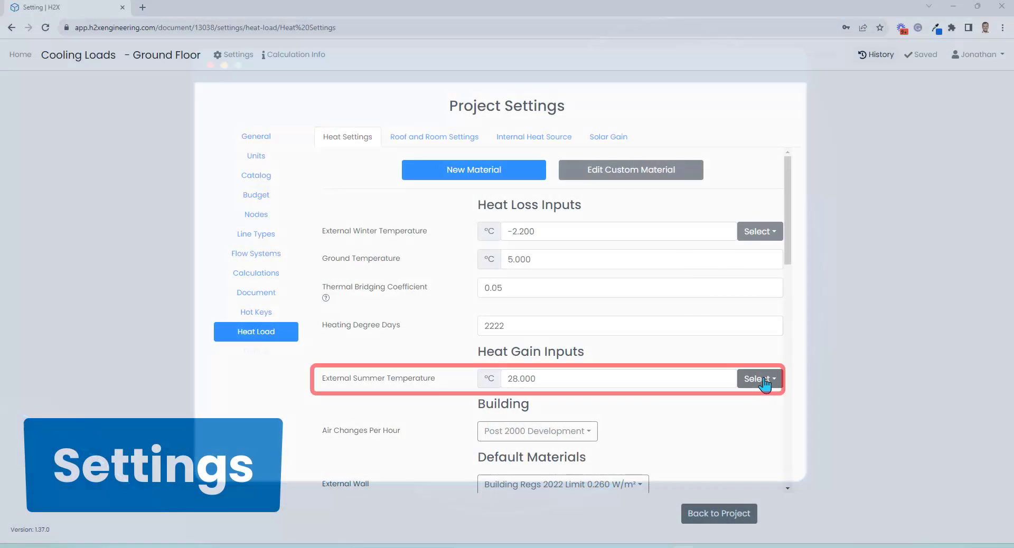
Dismiss the city presets and leave the summer temperature at 28.000.
left_click(762, 380)
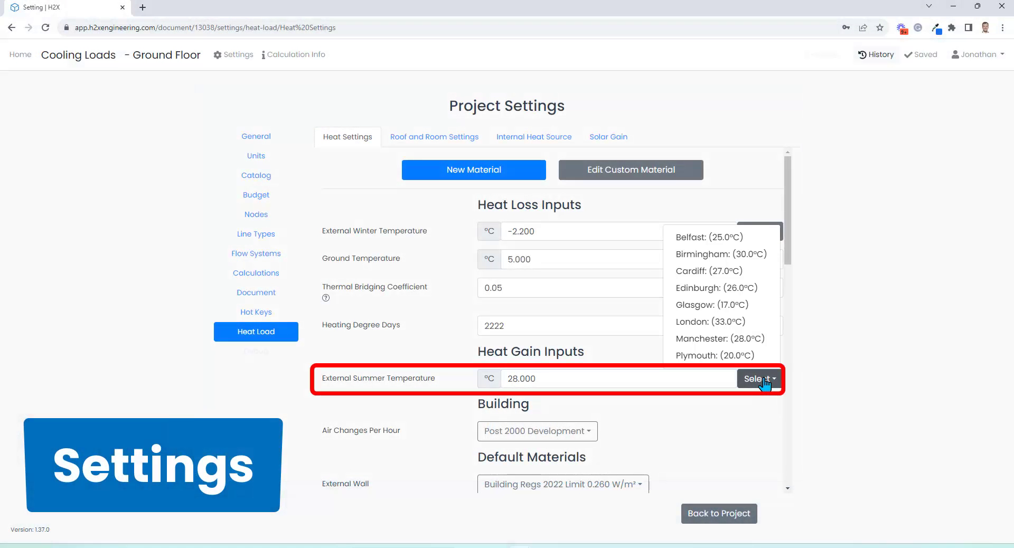
left_click(760, 379)
double_click(566, 379)
left_click(426, 411)
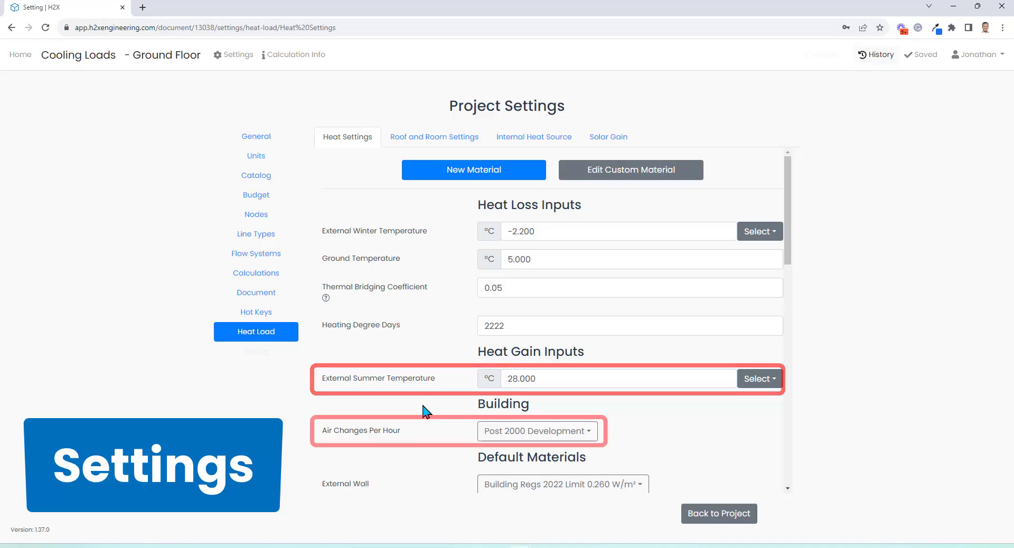
Keep the default air change rate and window glazing, then scroll down to Default Dimensions.
left_click(581, 431)
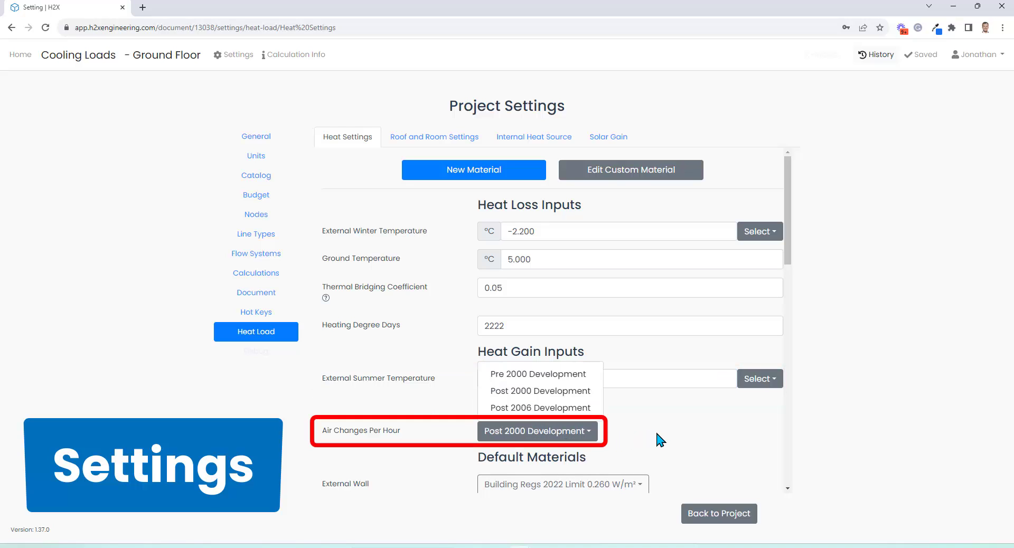
left_click(658, 441)
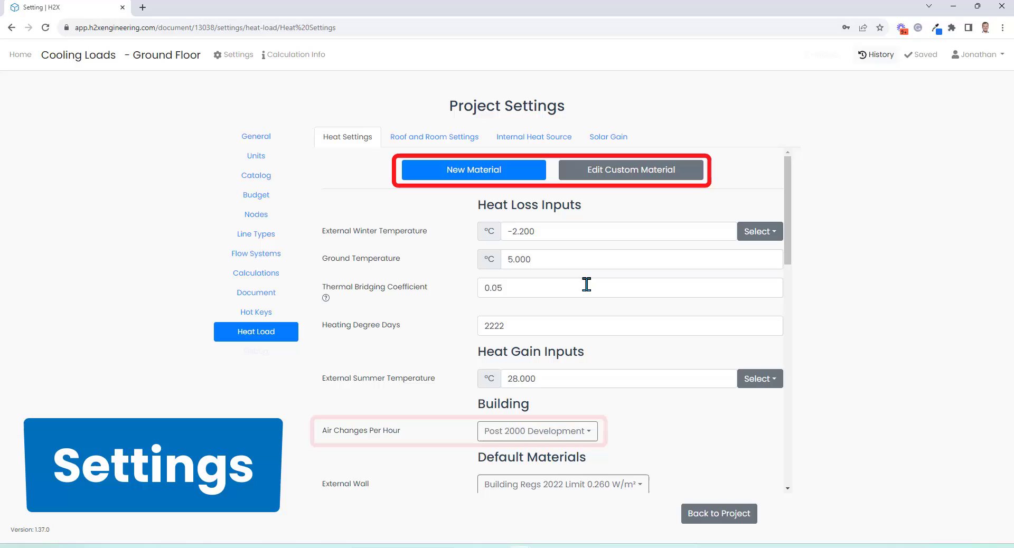
scroll(454, 350, "down", 4)
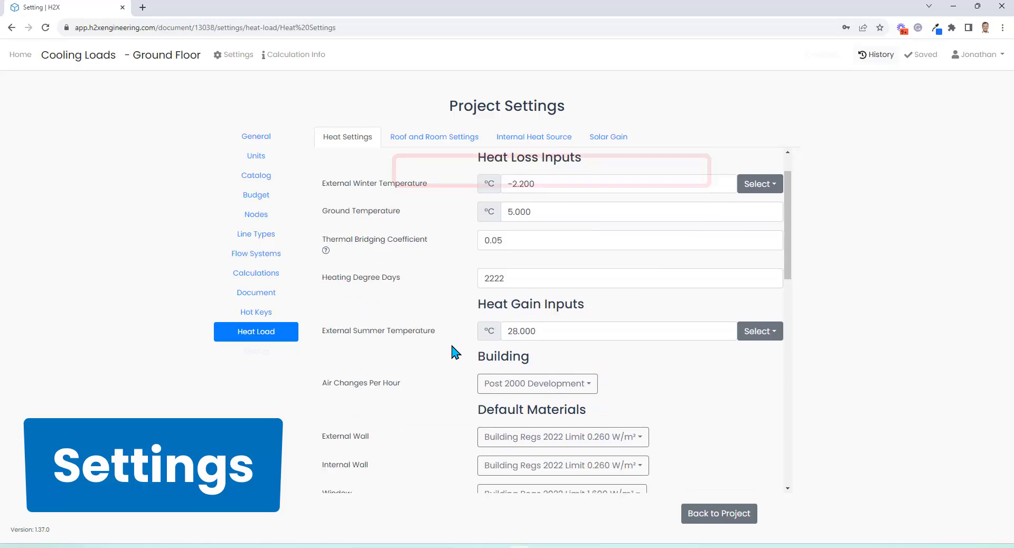
left_click(529, 333)
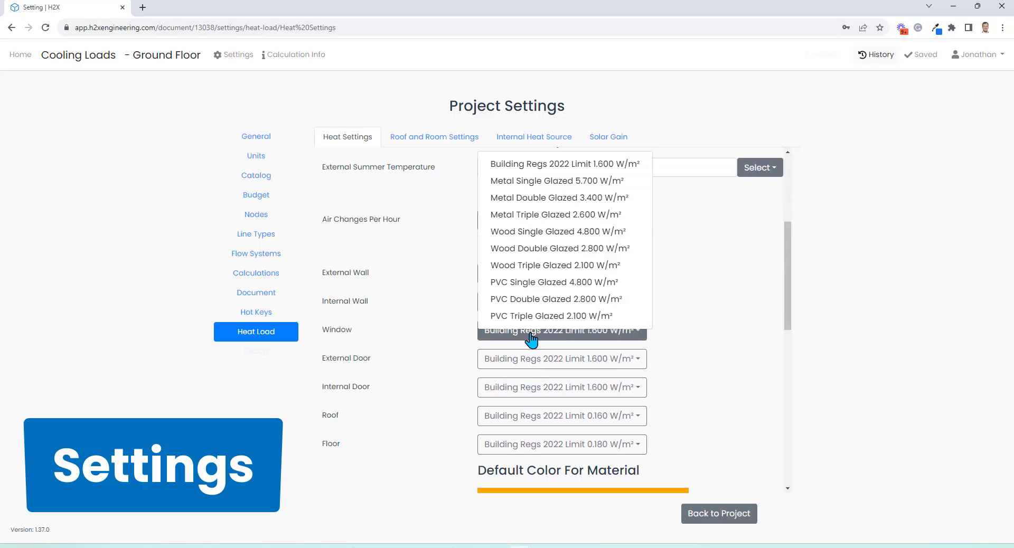
left_click(538, 341)
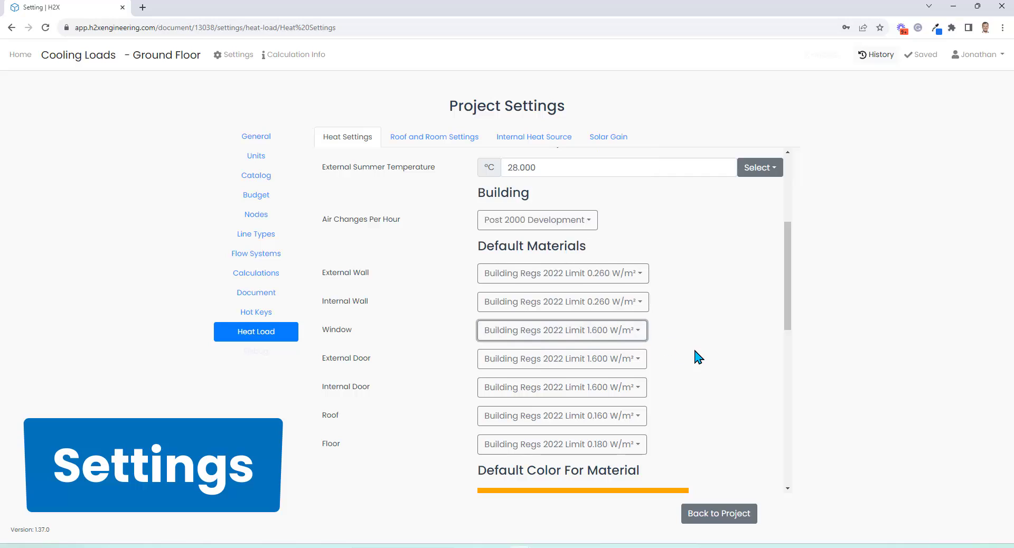
scroll(730, 346, "down", 4)
scroll(744, 347, "down", 5)
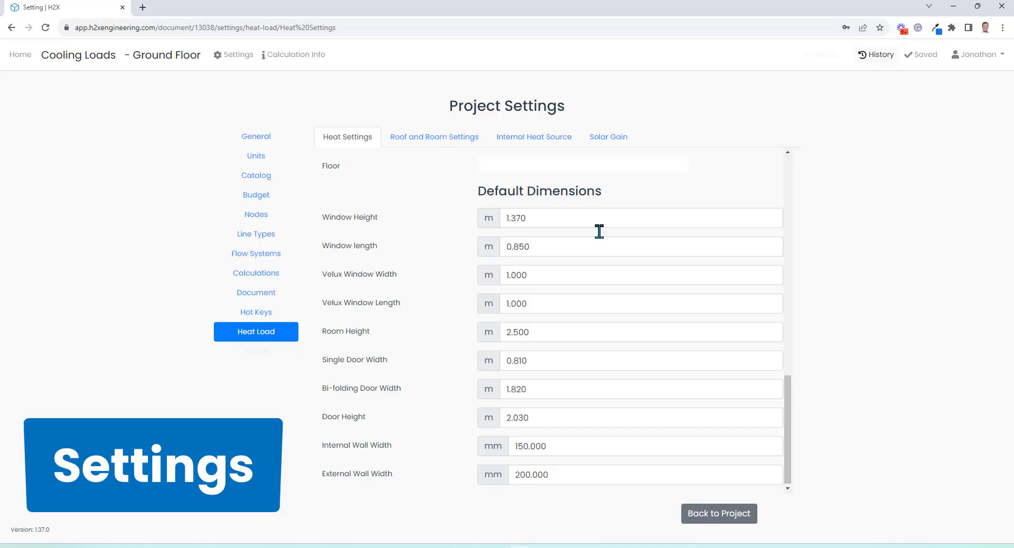
In Roof and Room Settings, inspect the New Room dialog and cancel without adding a room type.
left_click(431, 141)
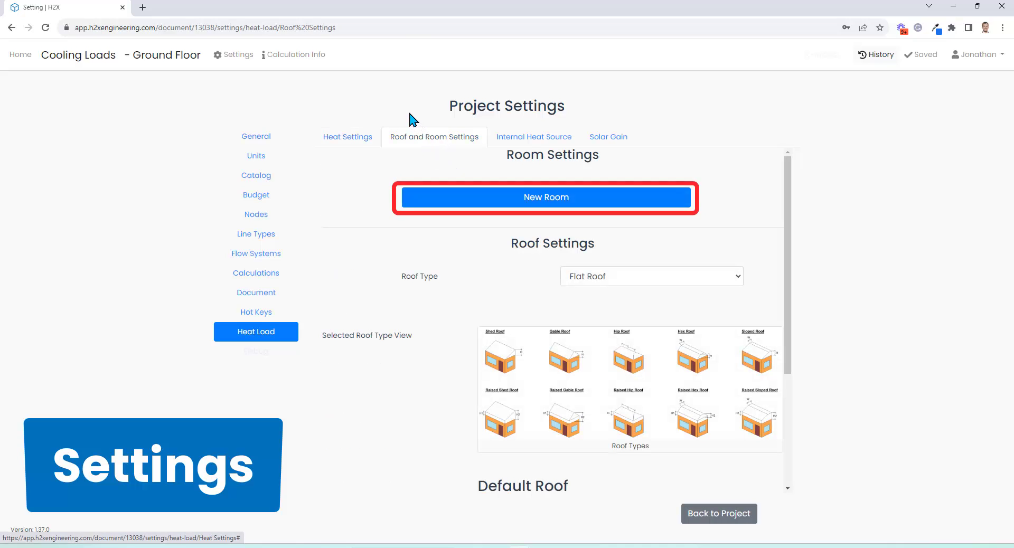
left_click(482, 201)
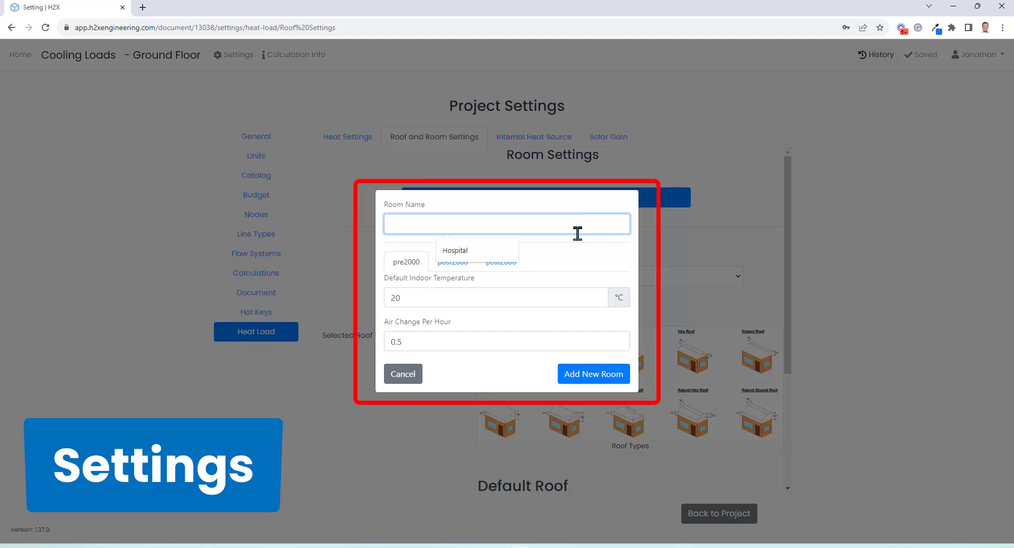
left_click(527, 341)
left_click(714, 245)
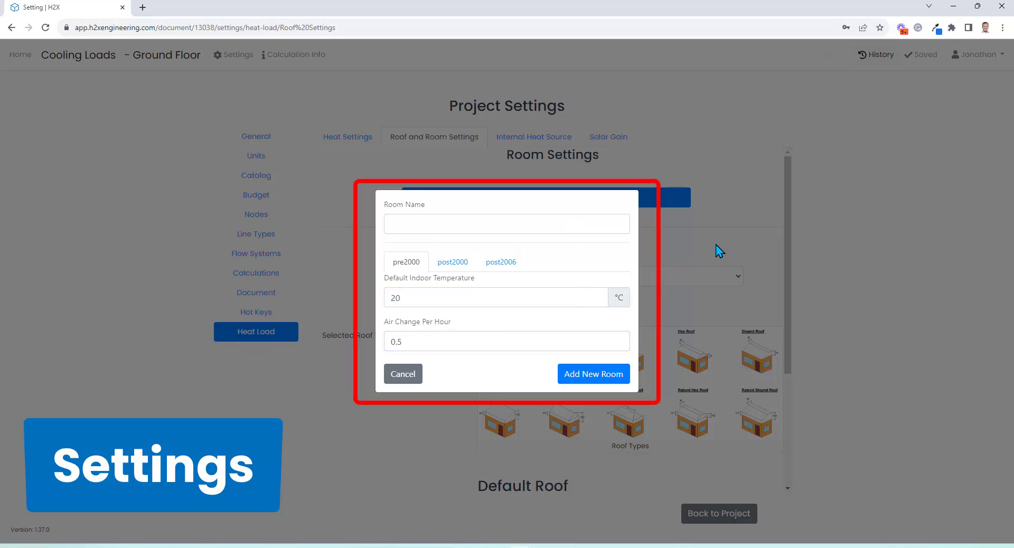
left_click(399, 377)
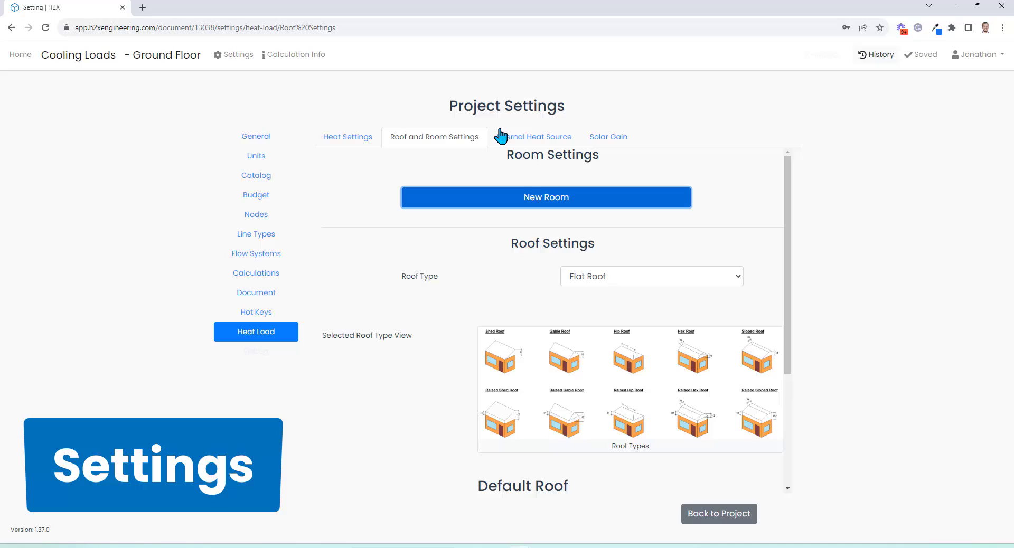
Inspect the internal heat source defaults and the 0.6 solar heat gain coefficient without changing anything.
left_click(535, 138)
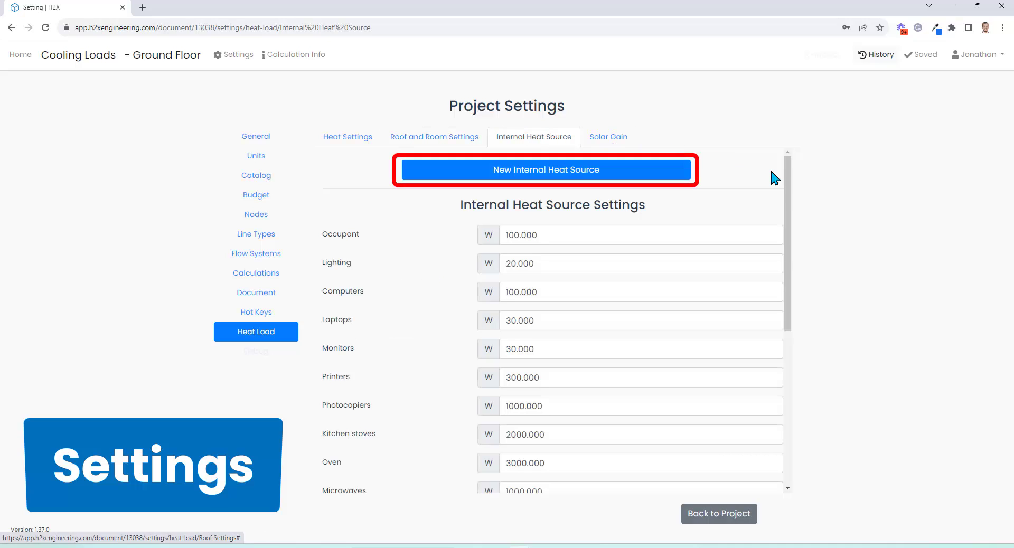
left_click(607, 171)
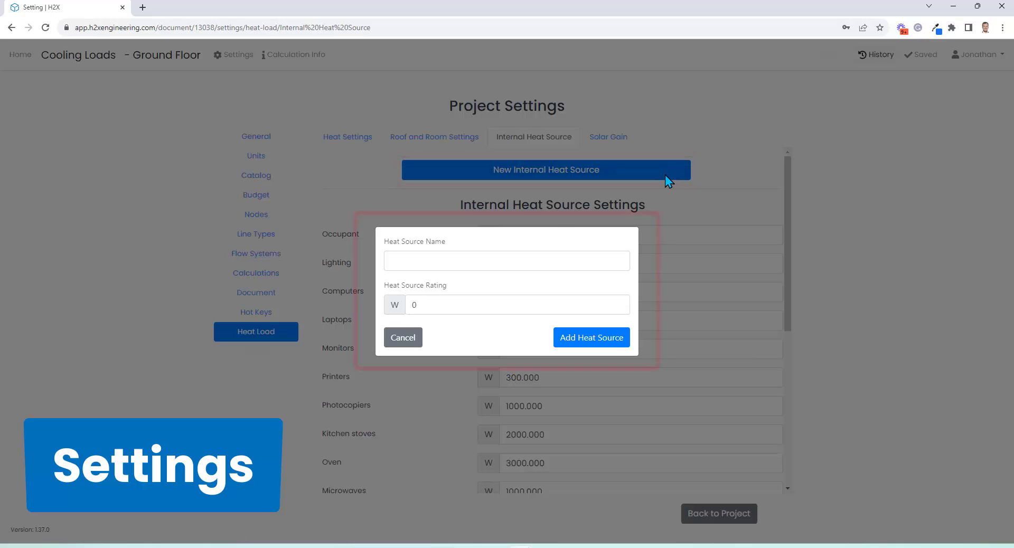
left_click(396, 342)
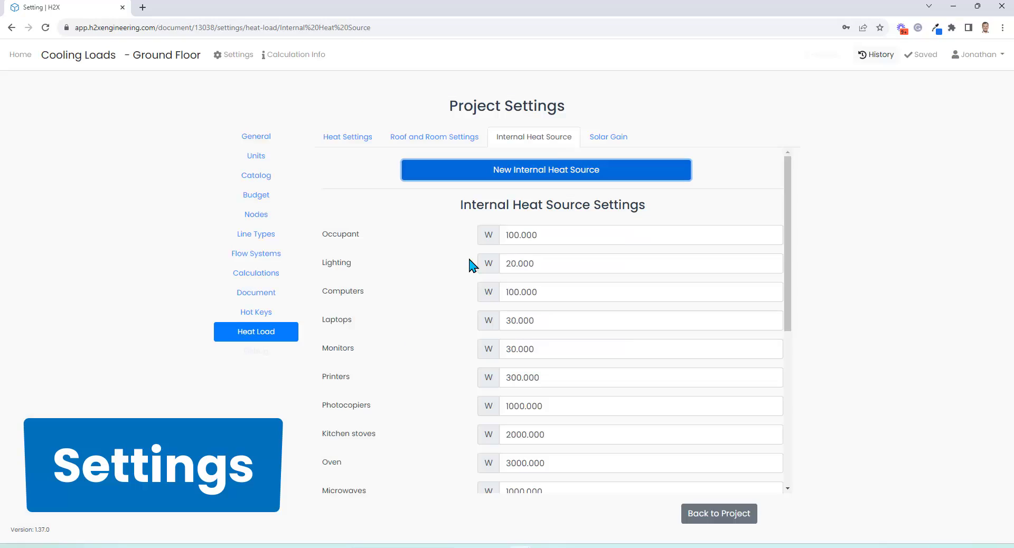
left_click(604, 143)
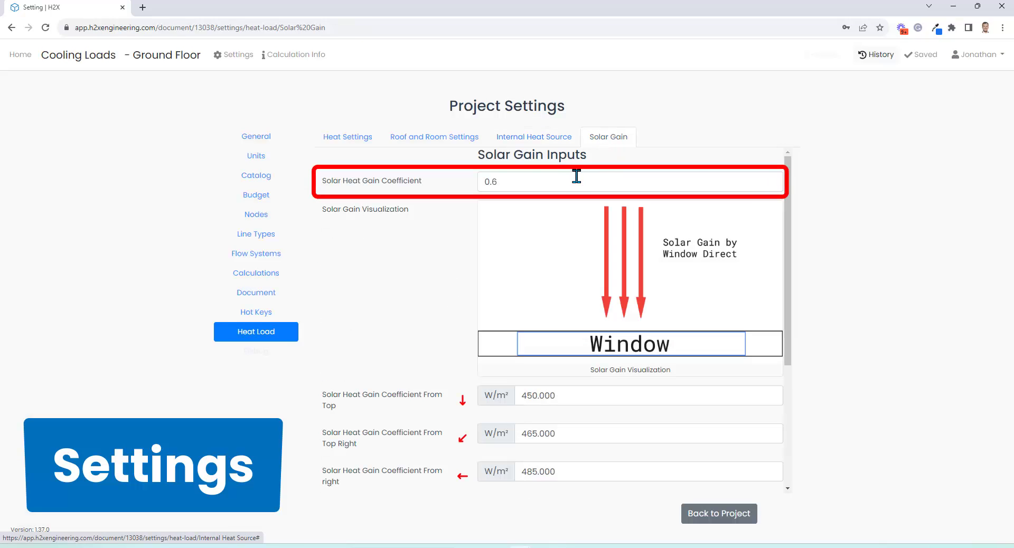
double_click(478, 182)
scroll(459, 269, "down", 4)
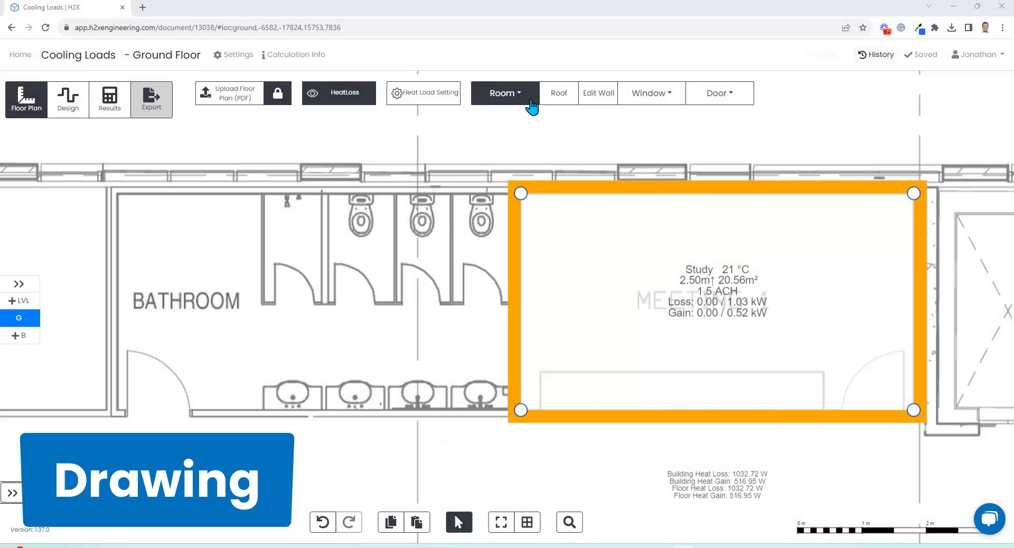
Draw a Toilet (18°C) room over the bathroom area, giving 20.59 m².
left_click(528, 98)
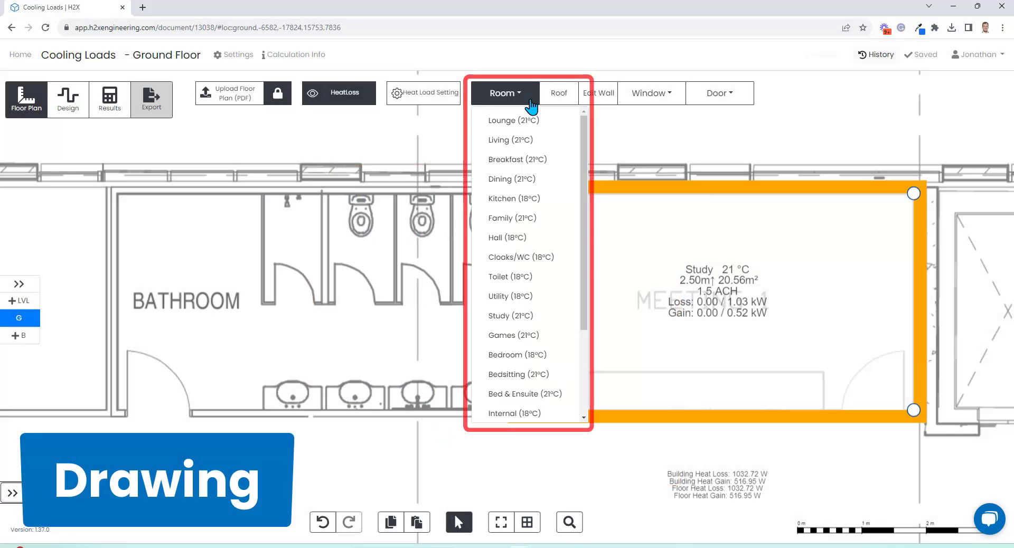
left_click(526, 280)
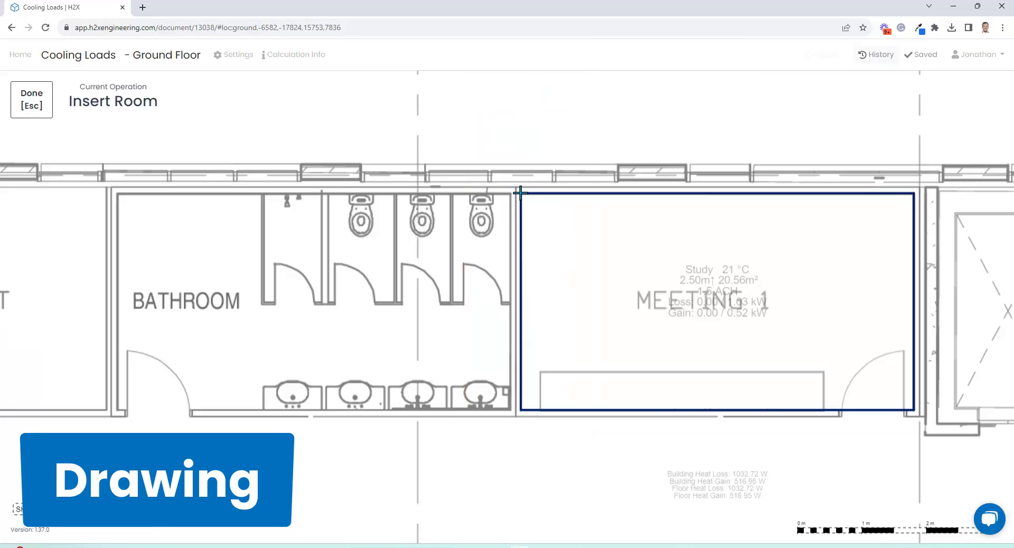
left_click_drag(503, 182, 113, 410)
left_click(113, 410)
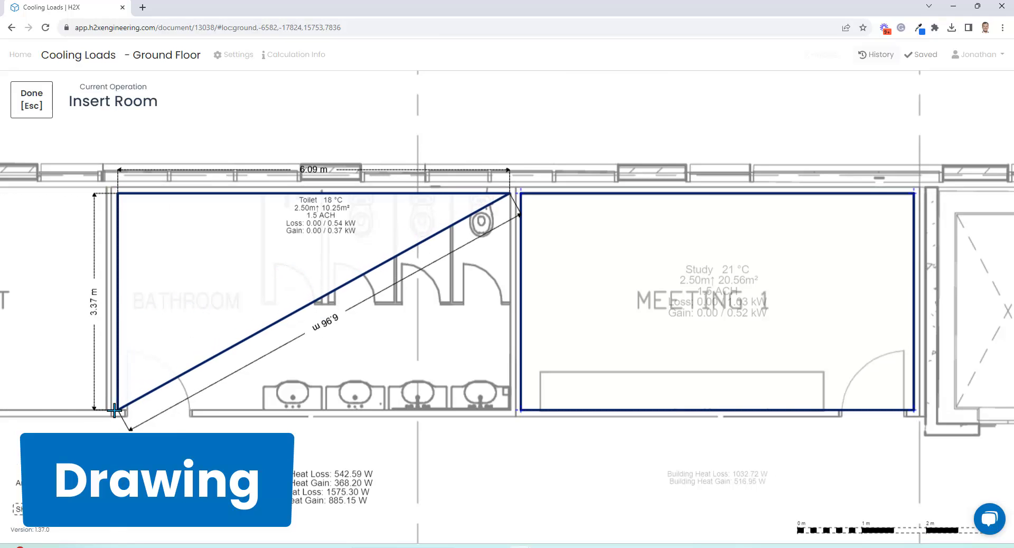
left_click(508, 410)
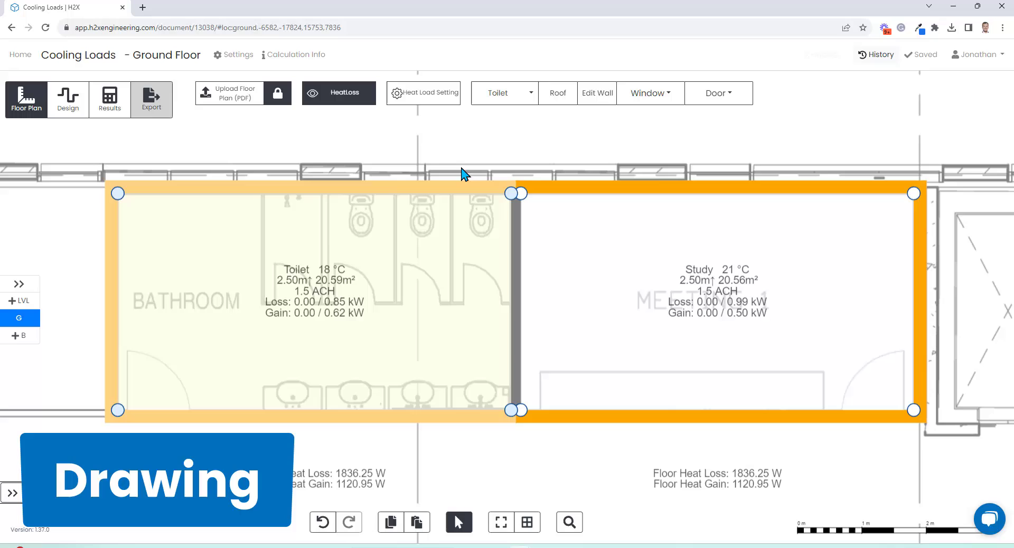
Add windows on the Toilet and Study top walls and a single door on the Study's lower wall.
left_click(654, 99)
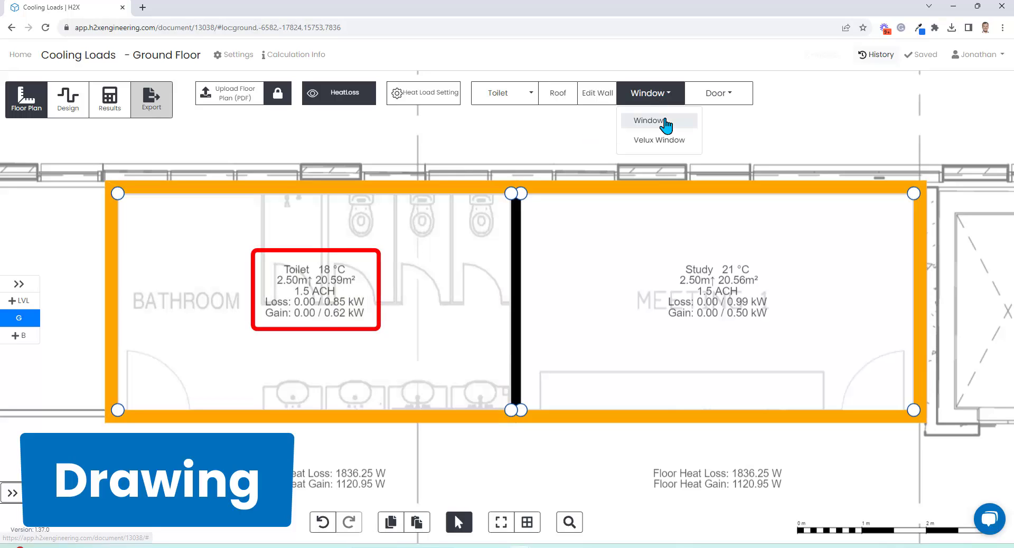
left_click(663, 122)
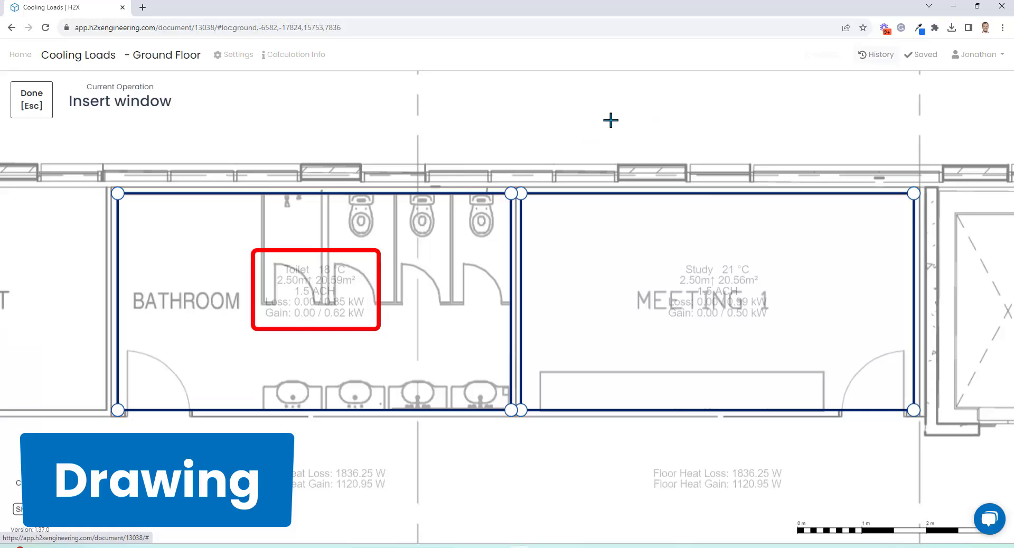
left_click(300, 193)
left_click(361, 194)
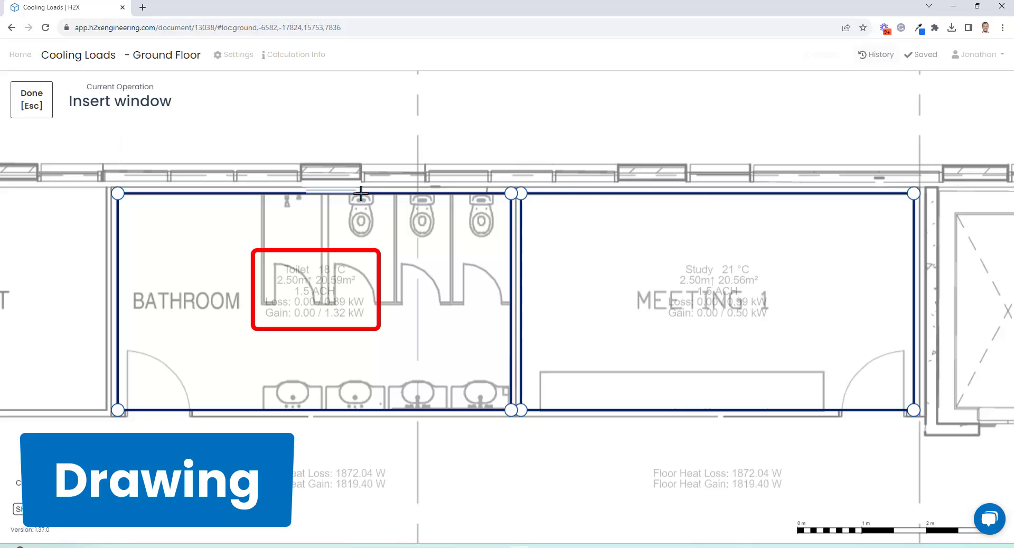
left_click(619, 192)
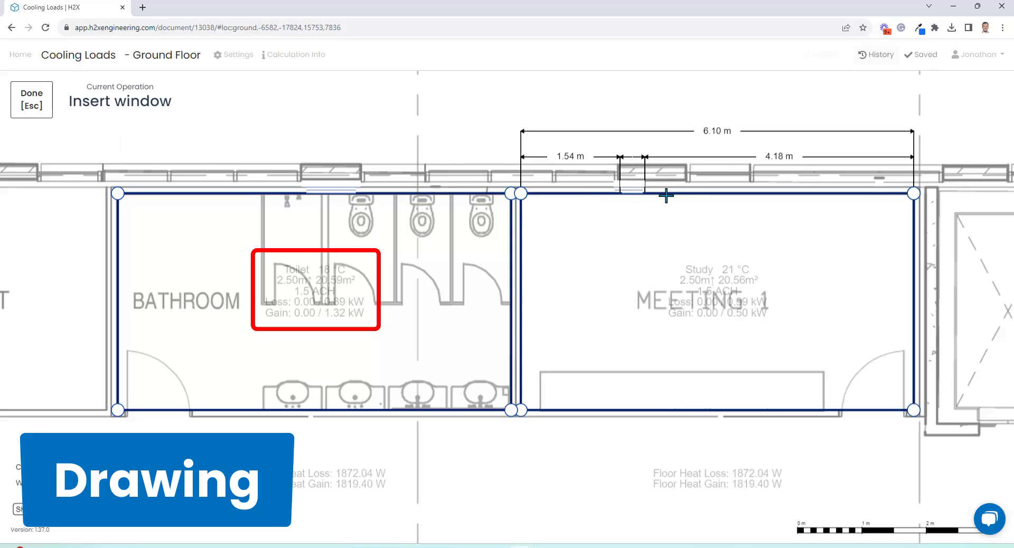
left_click(687, 194)
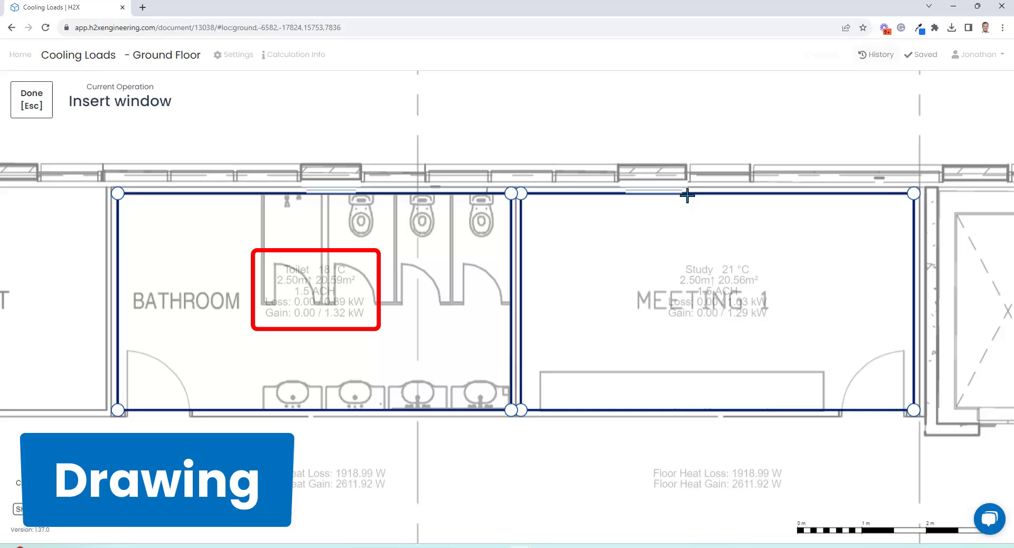
key("Escape")
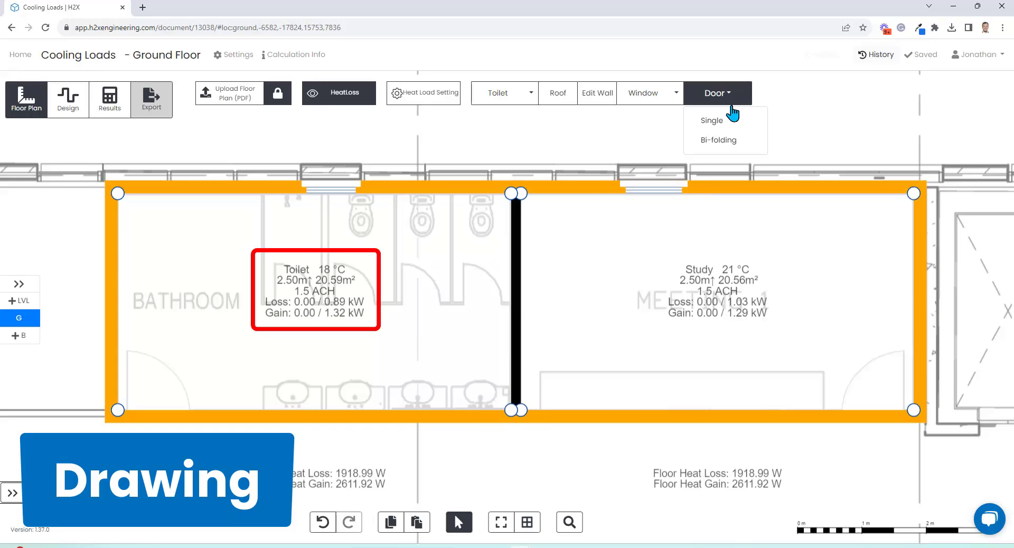
left_click(719, 124)
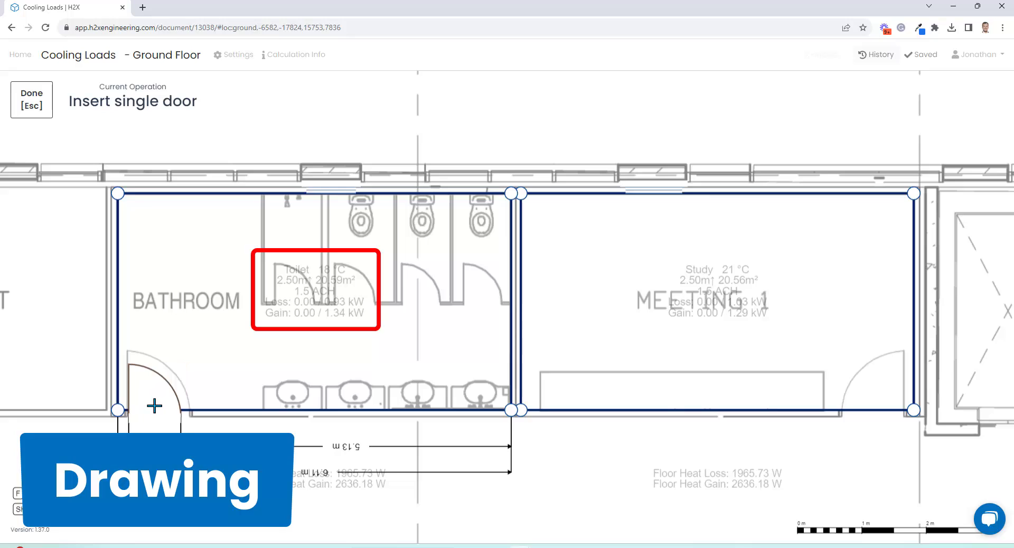
left_click(873, 405)
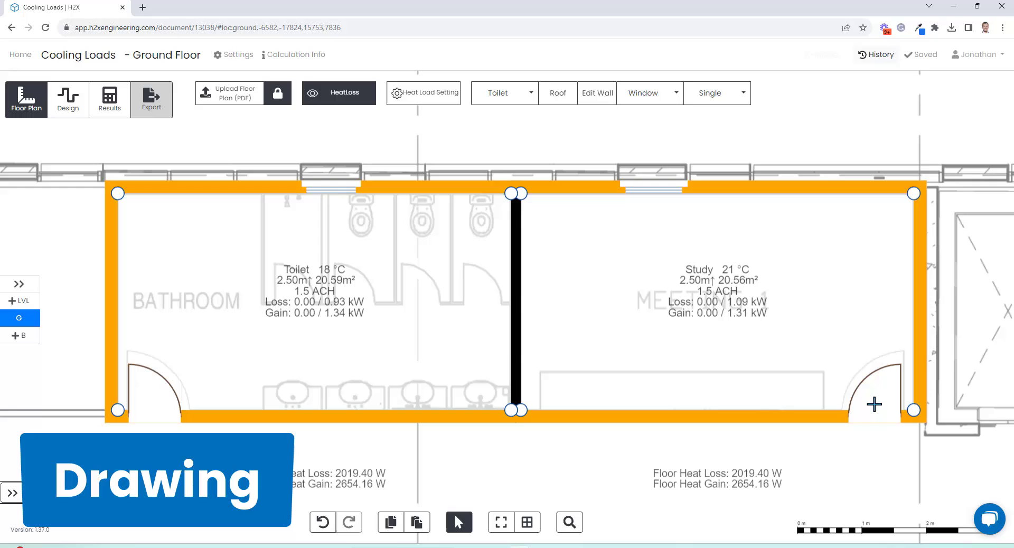
Give the Toilet an Occupant internal heat source with quantity 5.
left_click(328, 348)
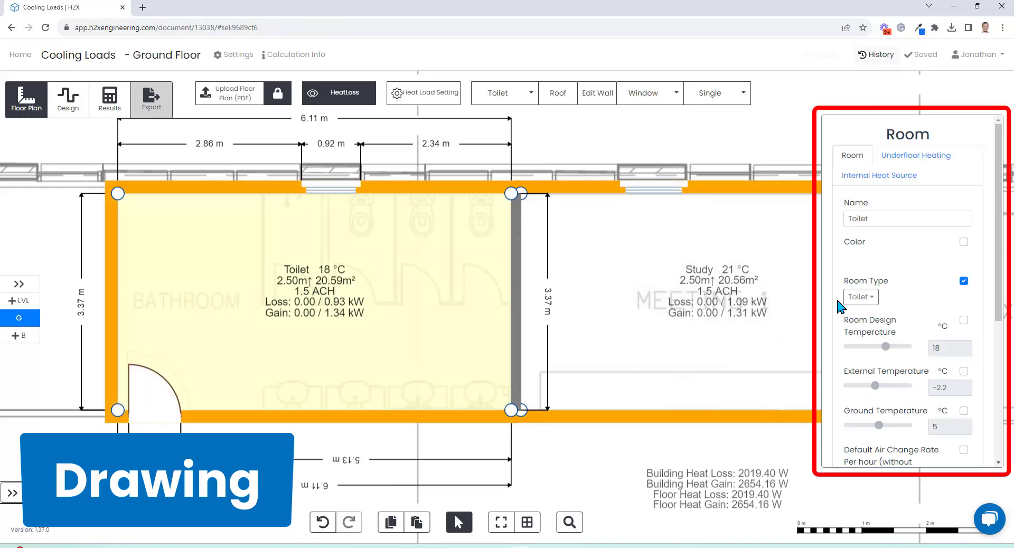
left_click_drag(994, 246, 1010, 201)
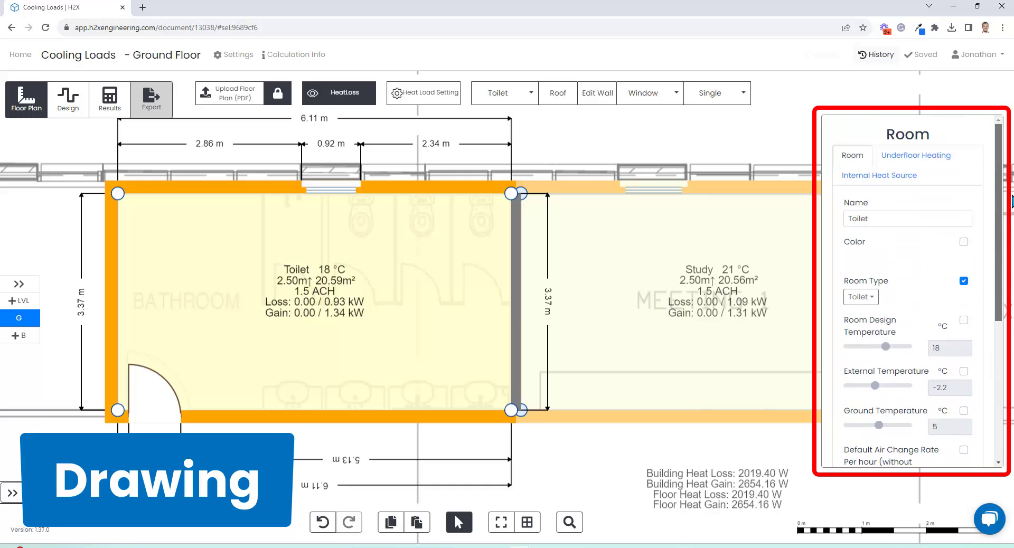
left_click(895, 180)
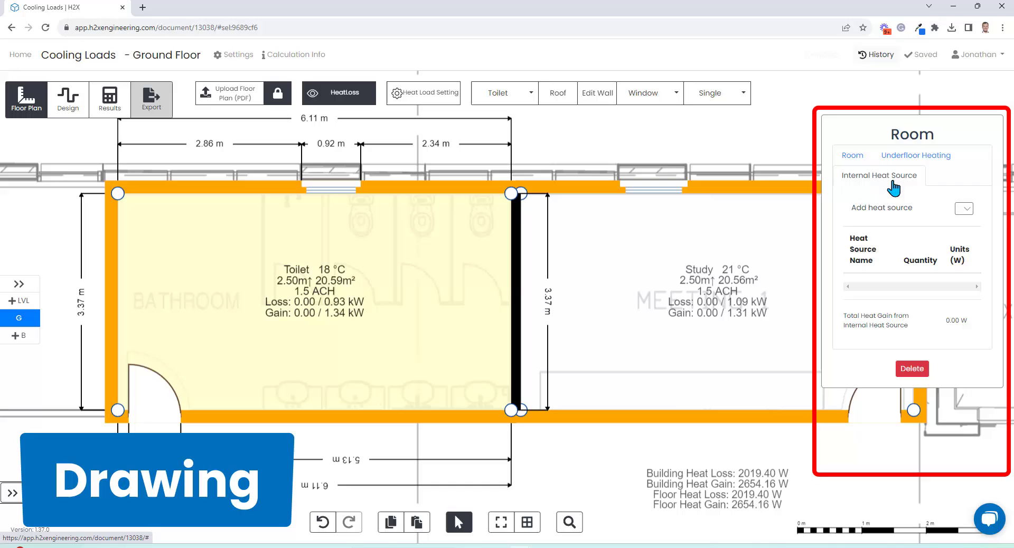
left_click(964, 209)
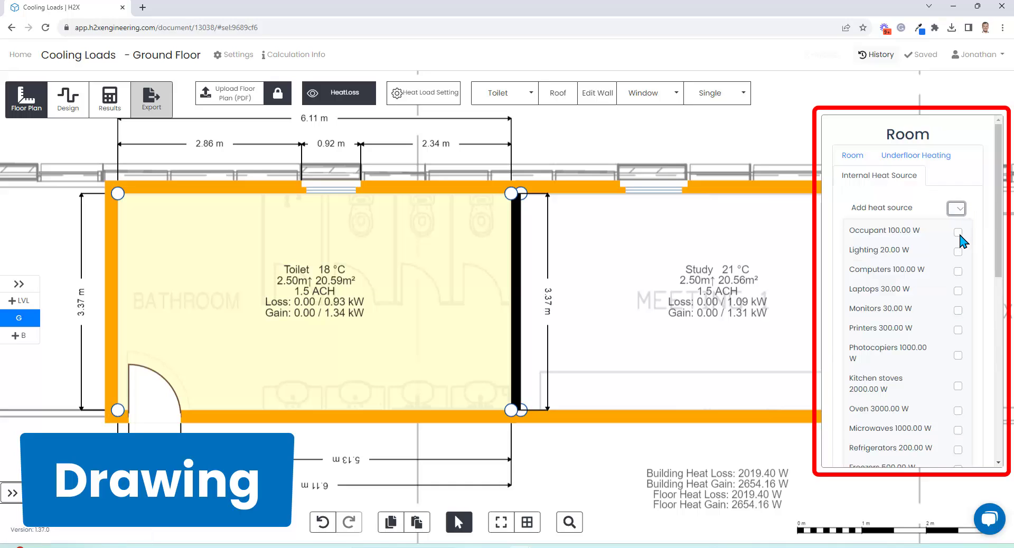
left_click(962, 211)
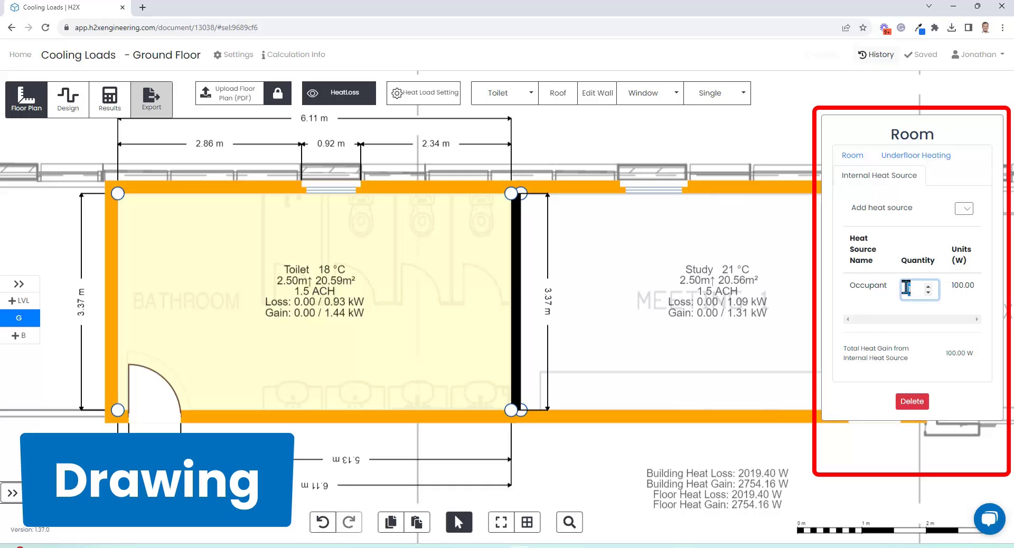
type("5")
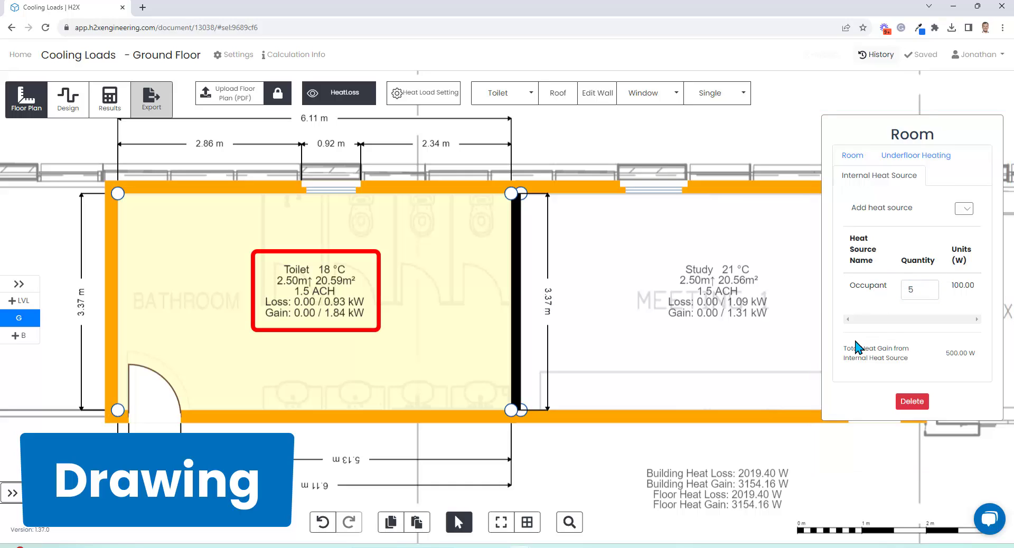
left_click(575, 483)
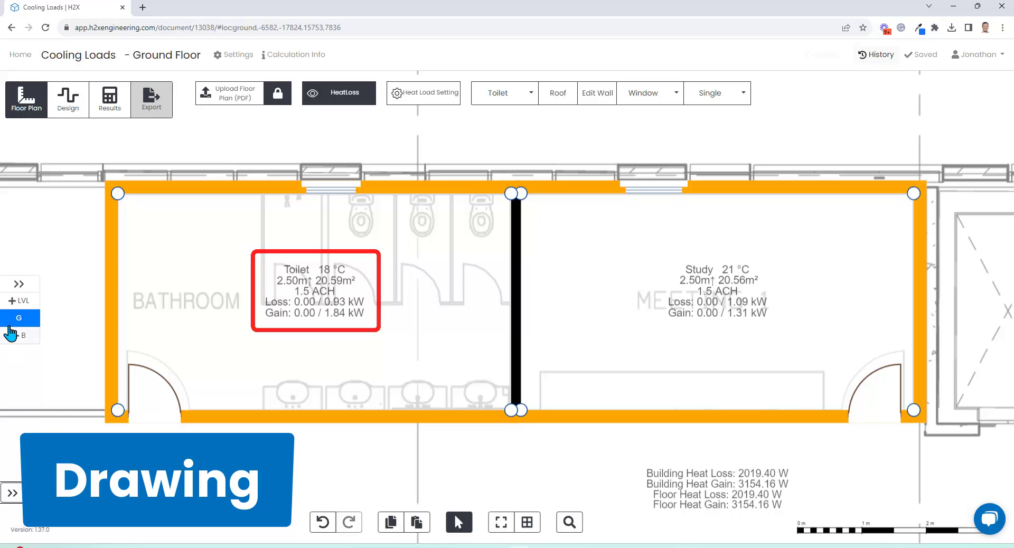
Add Level 1 and start a roof outline at the grey blocks' top-left, top-right and bottom-right corners.
left_click(19, 301)
left_click(21, 310)
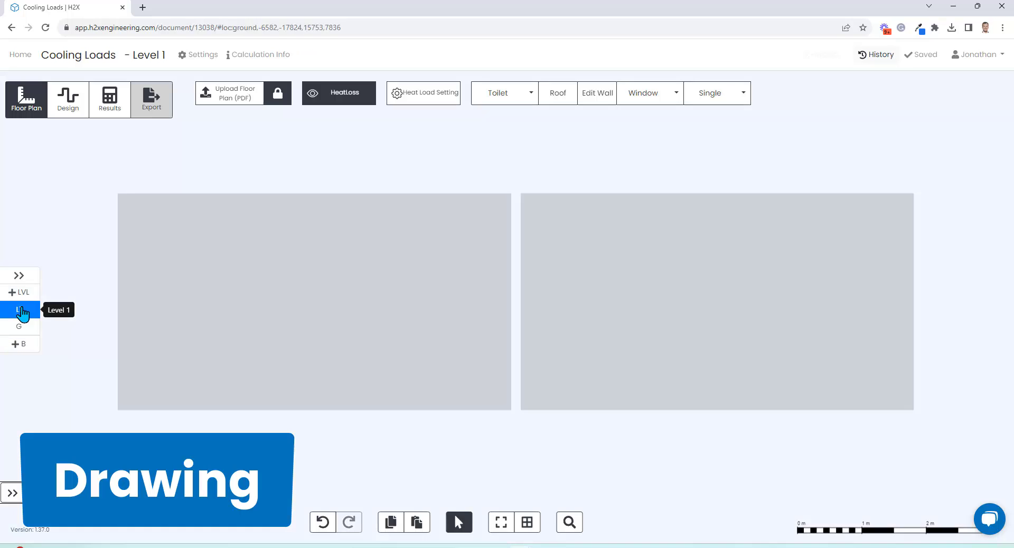
left_click(558, 94)
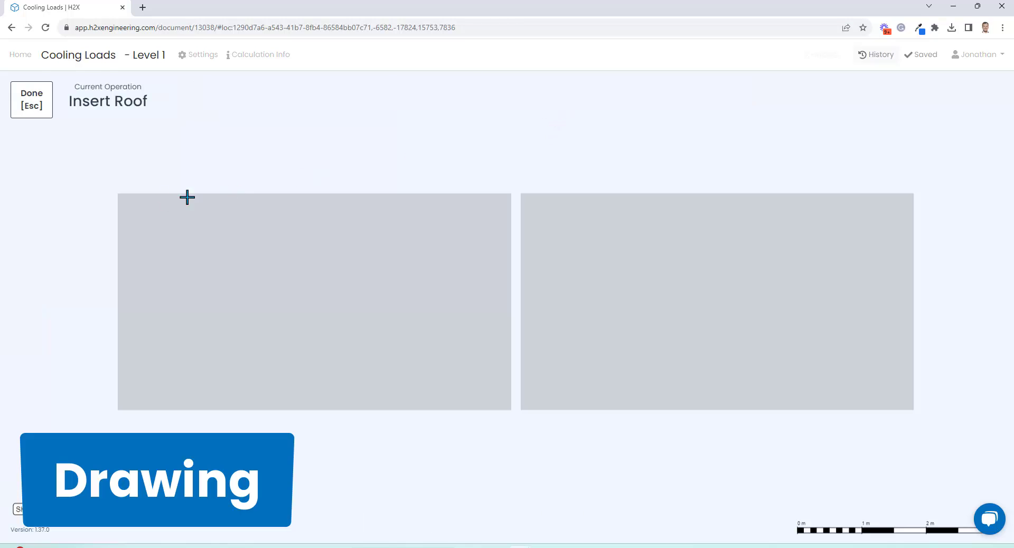
left_click(117, 192)
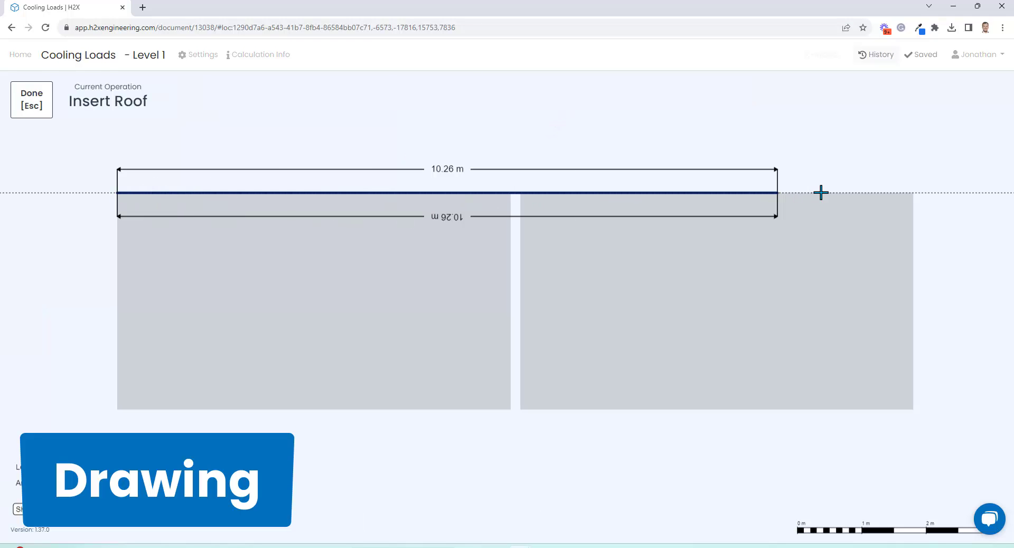
left_click(913, 192)
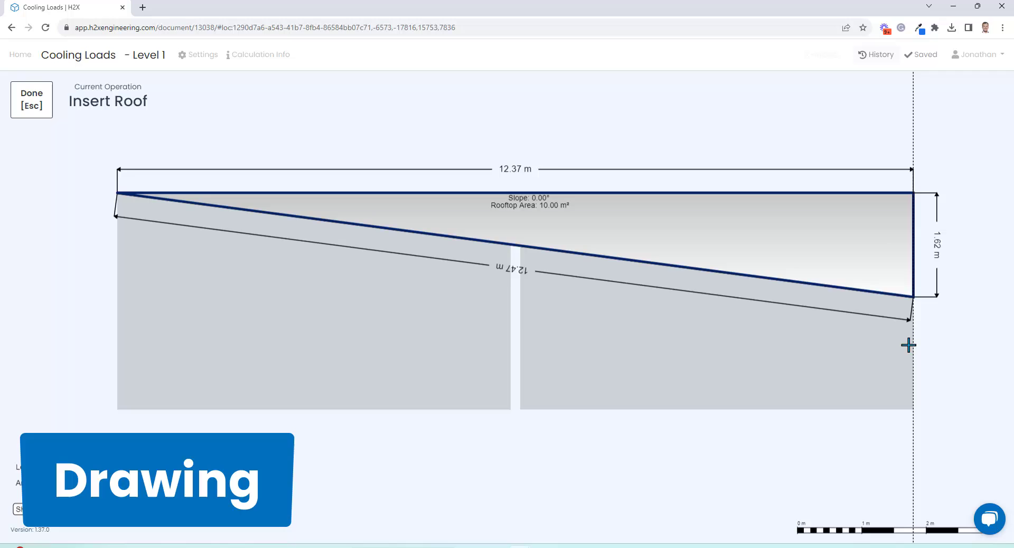
left_click(913, 410)
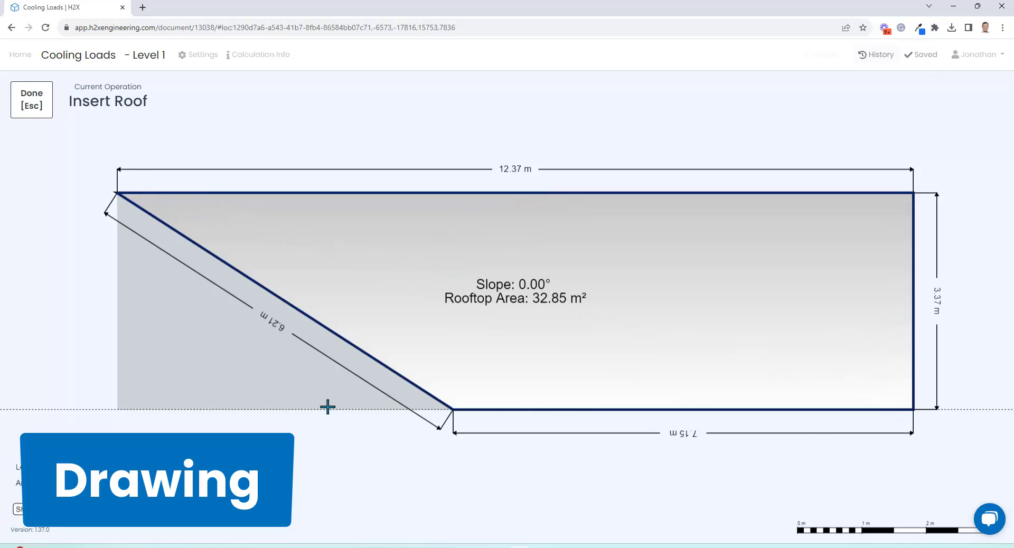
Close the roof outline and make it a Shed roof with slope direction 90.
left_click(117, 409)
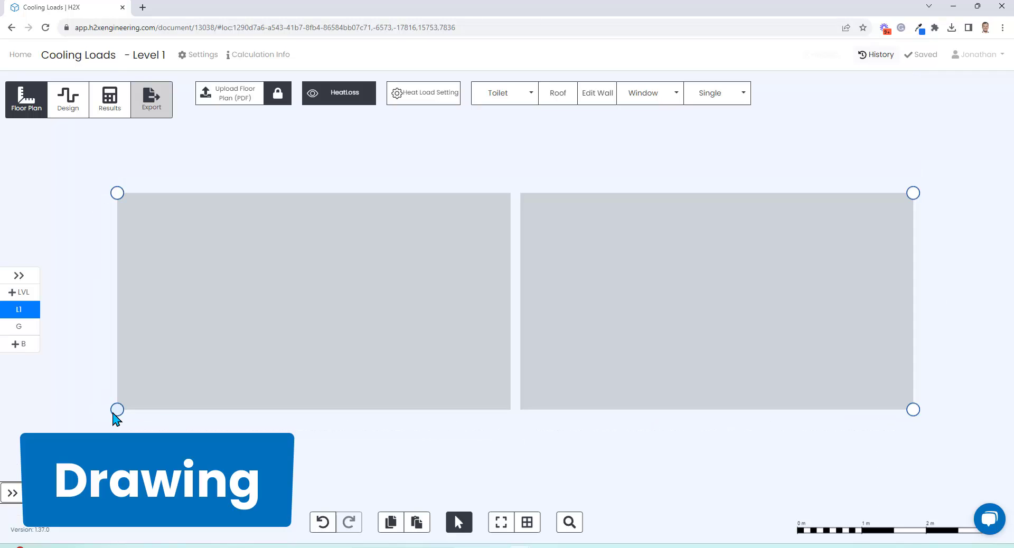
left_click(495, 319)
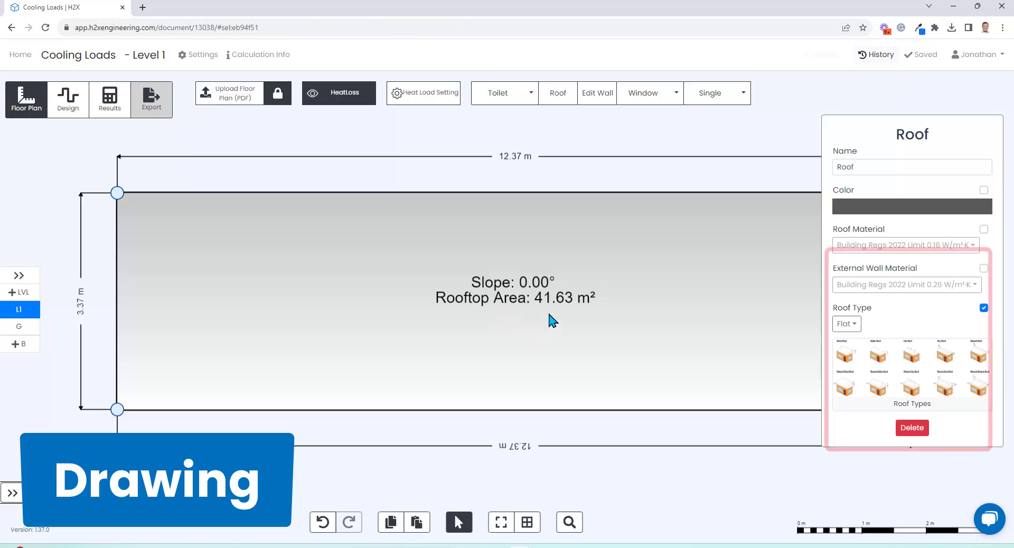
left_click(847, 324)
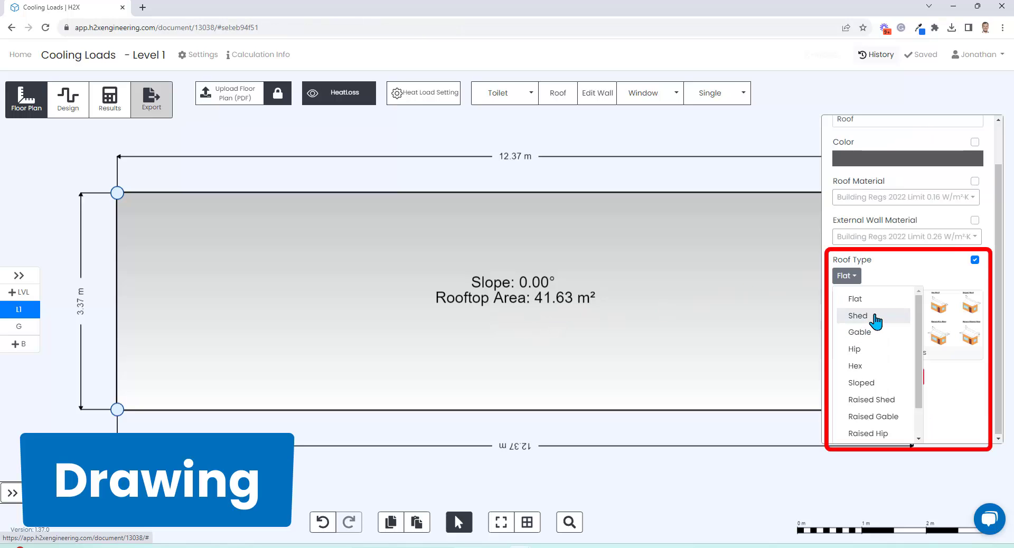
left_click(876, 316)
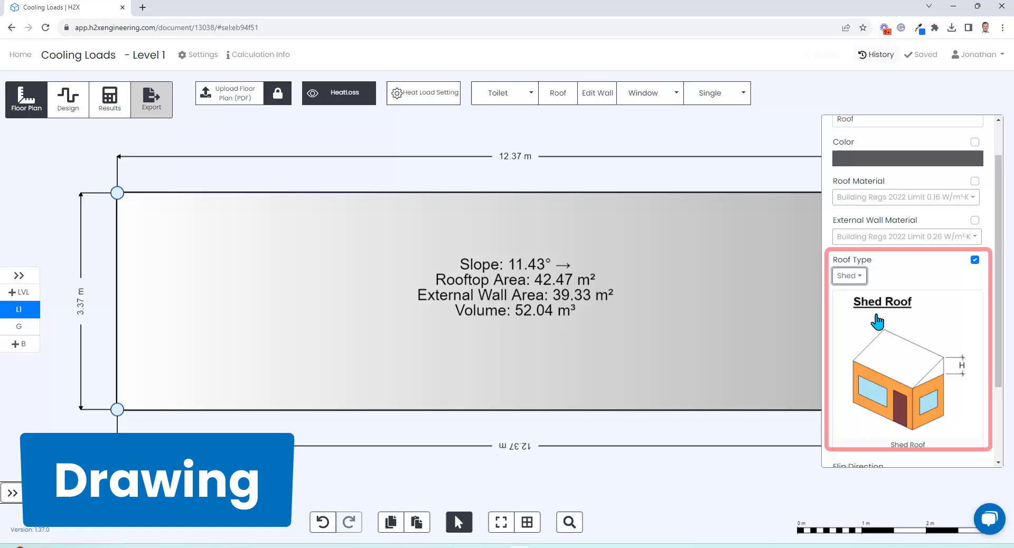
scroll(950, 312, "down", 2)
left_click(963, 385)
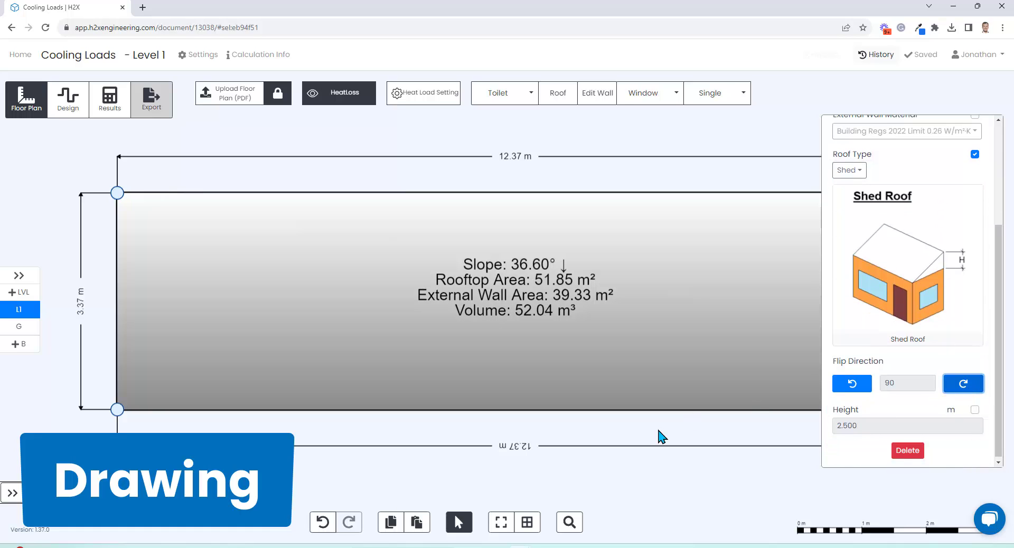
left_click(612, 488)
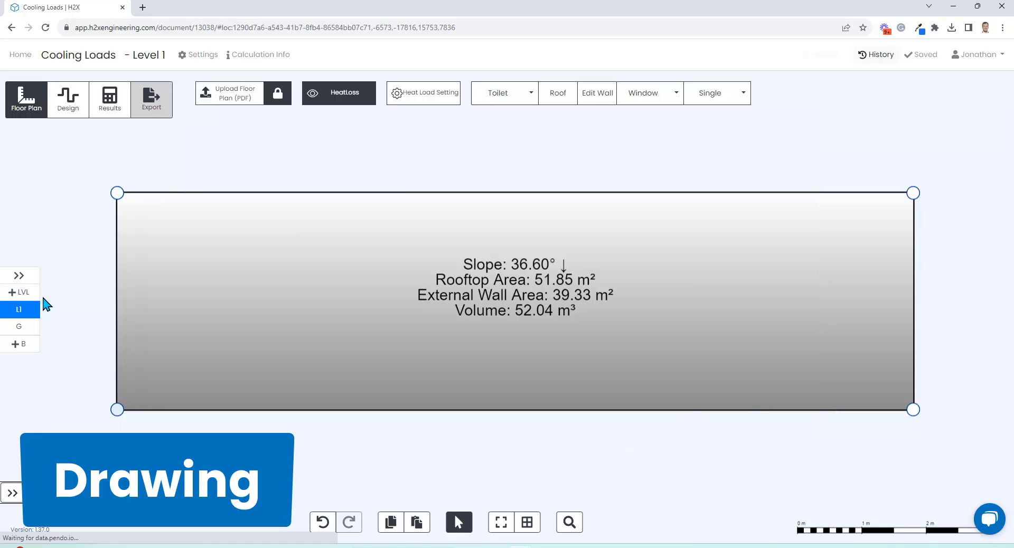
Return to the Ground Floor and display the chiller's Outlets settings.
left_click(24, 330)
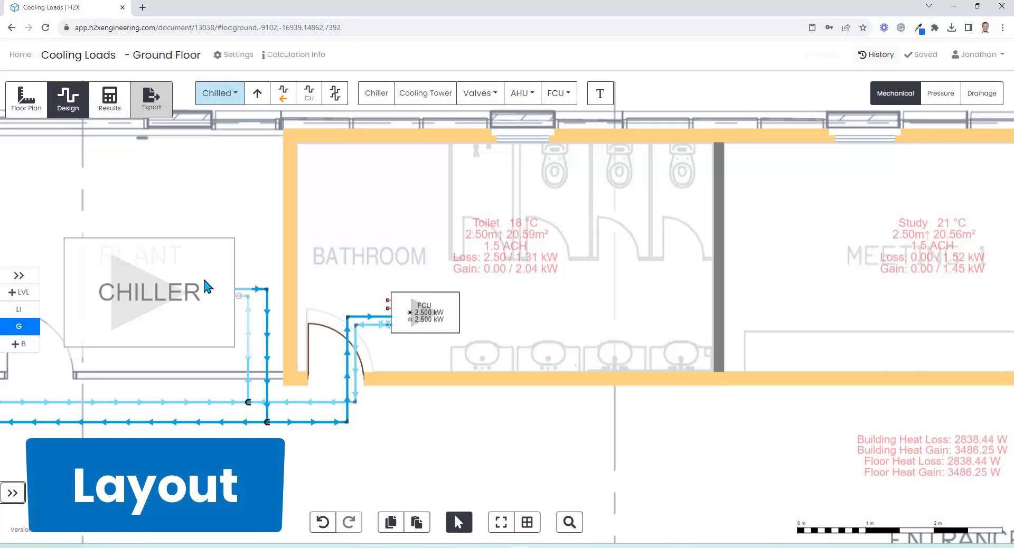
left_click(203, 280)
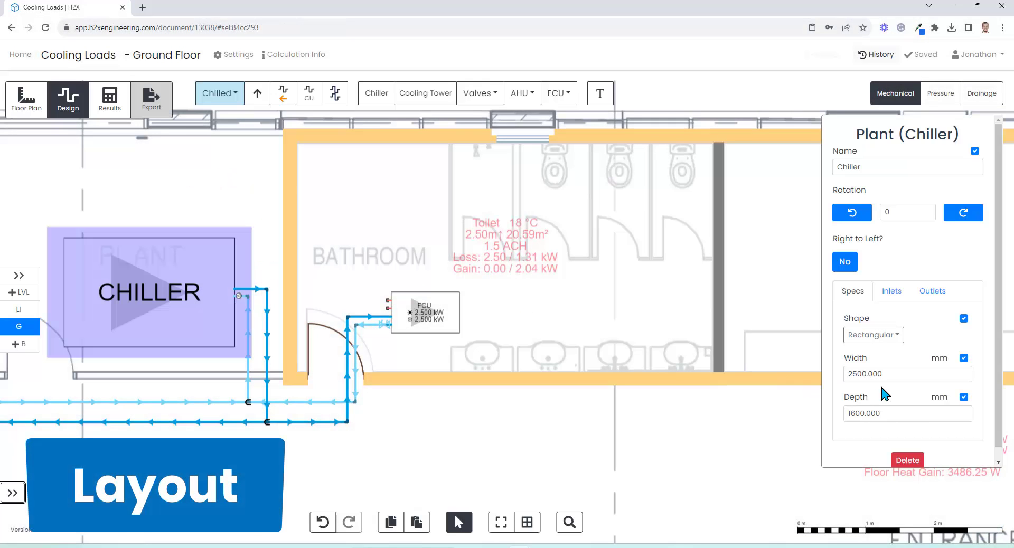
left_click(929, 290)
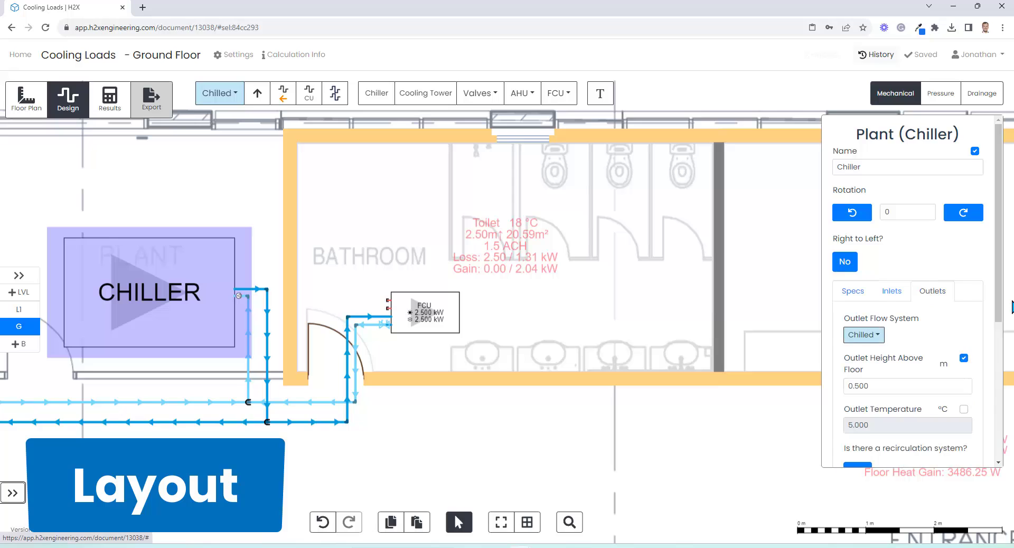
left_click_drag(1000, 309, 1001, 353)
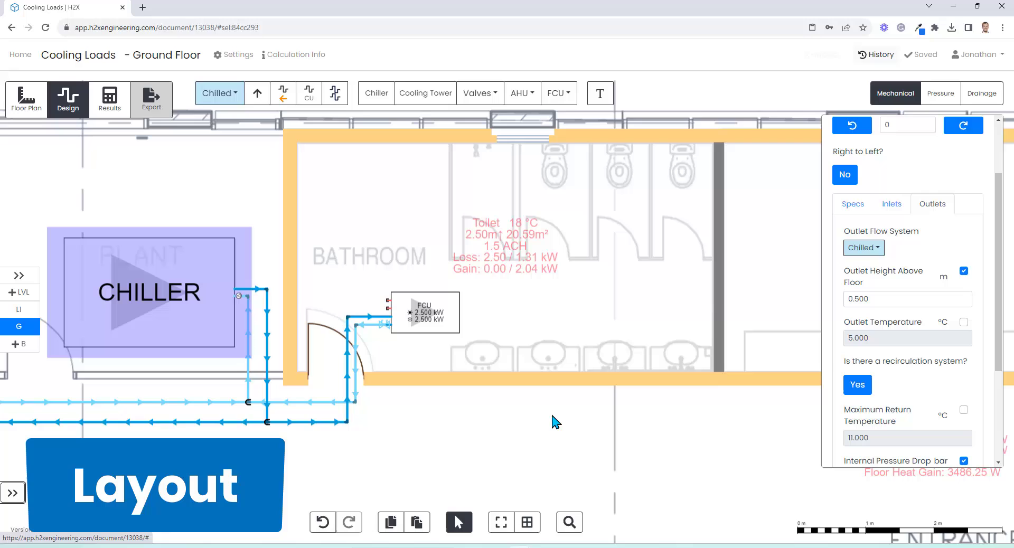
Extend the chilled main pipes from below the bathroom across to the Study.
left_click(334, 93)
left_click(349, 413)
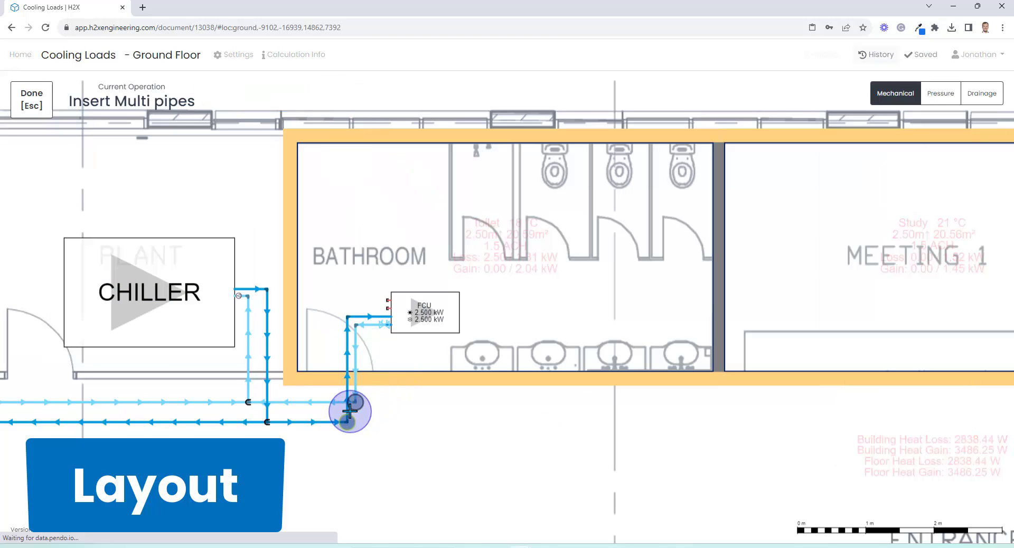
left_click(900, 422)
key("Escape")
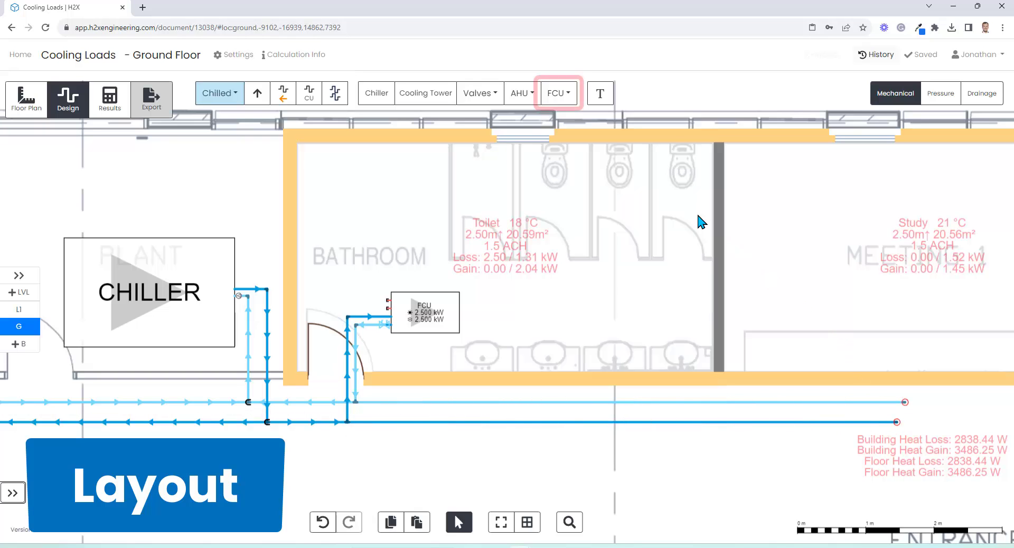
Place a 1.50 kW FCU in the Study room.
left_click(563, 96)
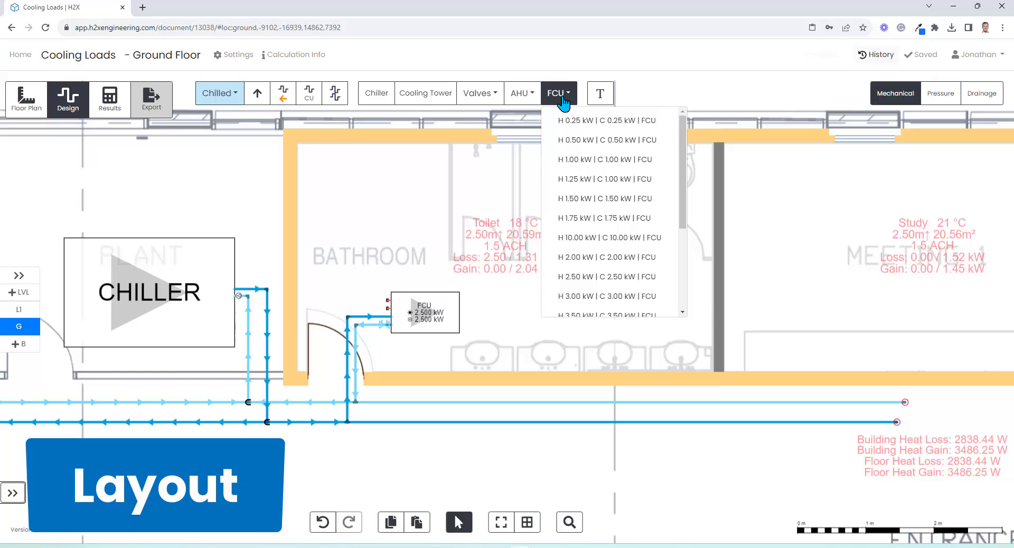
left_click(632, 200)
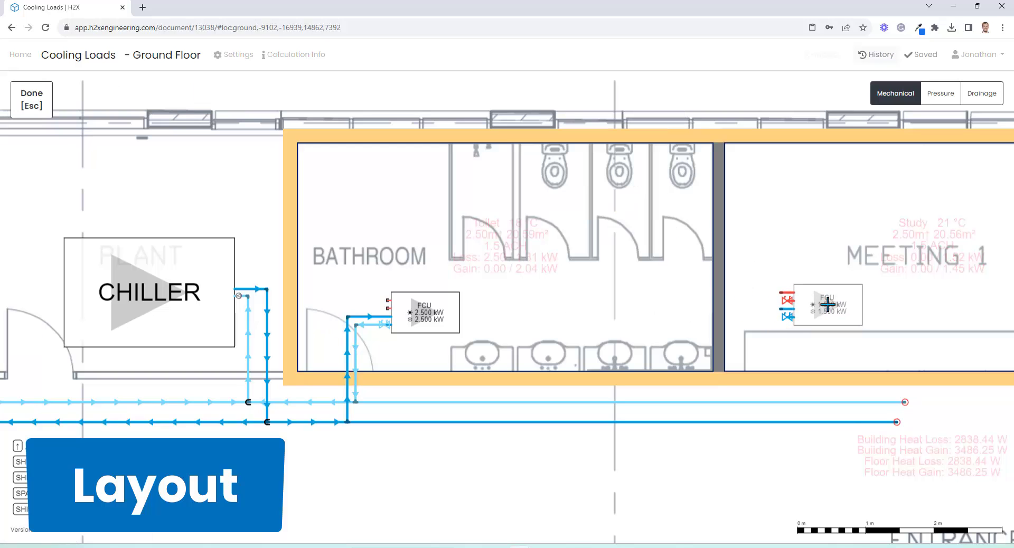
left_click(827, 305)
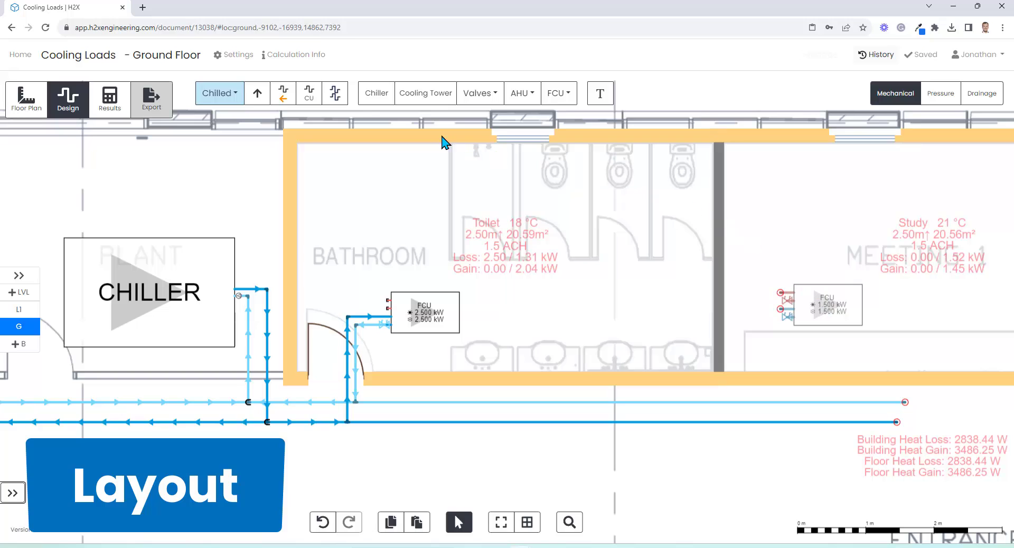
Pipe the new FCU down to the mains and delete the stray pipe pieces.
left_click(334, 93)
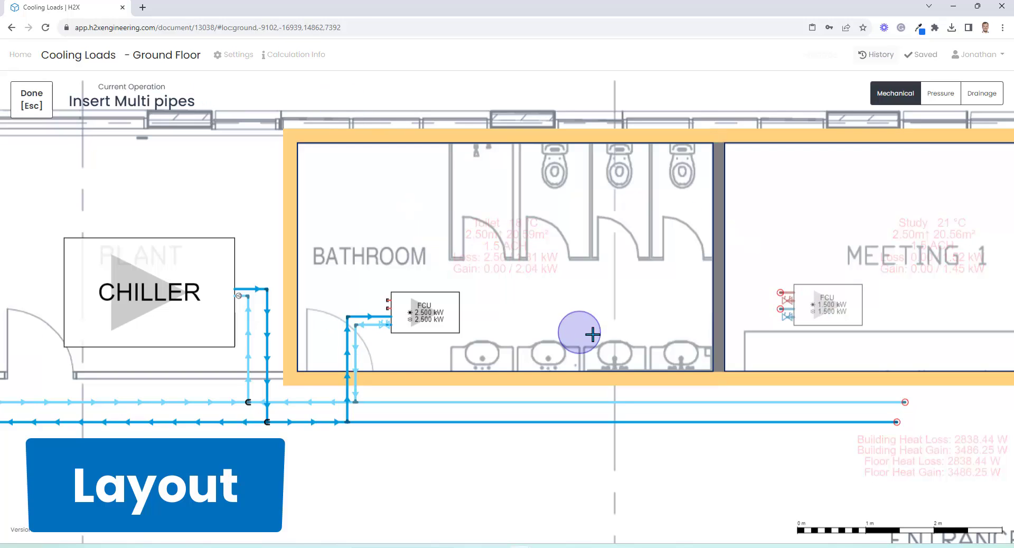
left_click(769, 327)
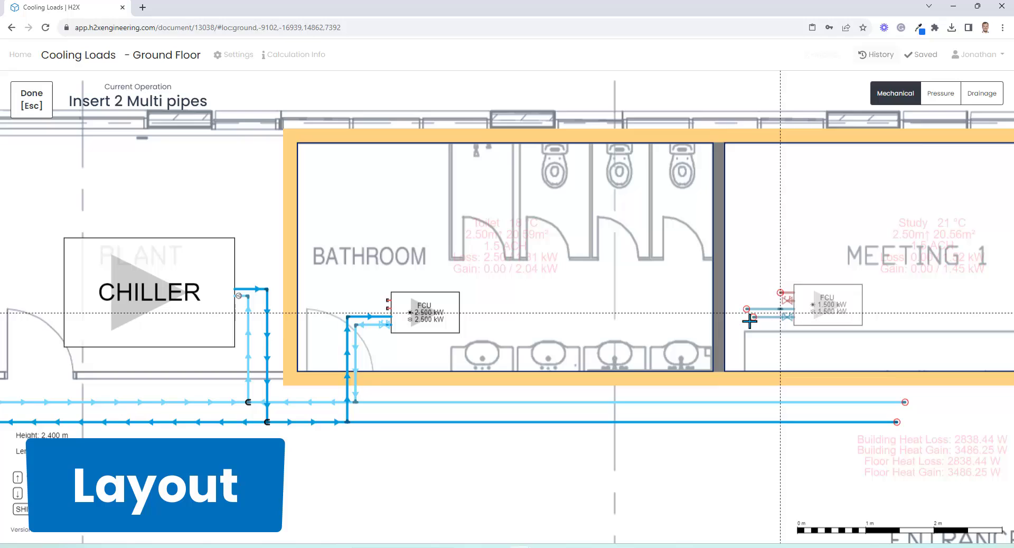
left_click(752, 399)
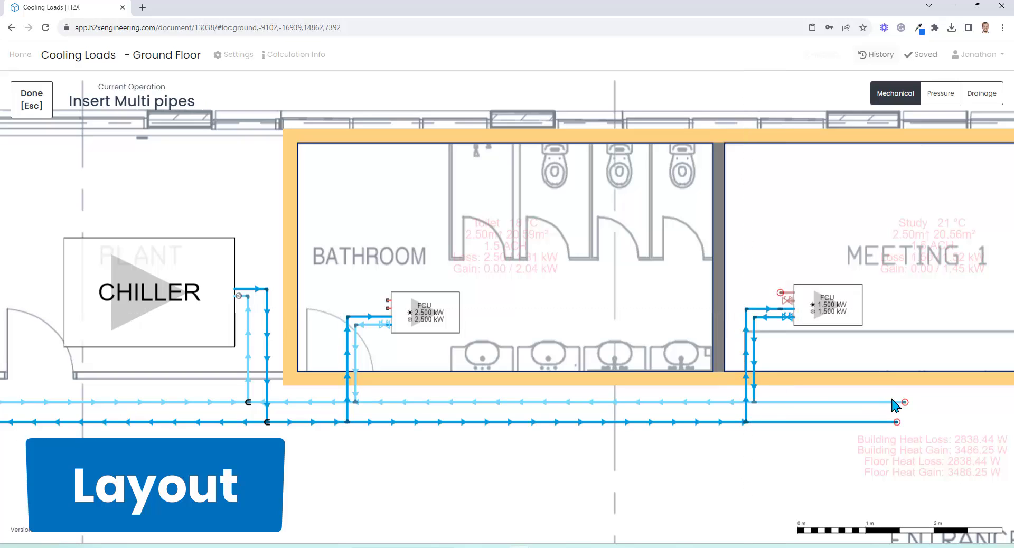
key("Escape")
left_click_drag(914, 394, 742, 429)
key("Delete")
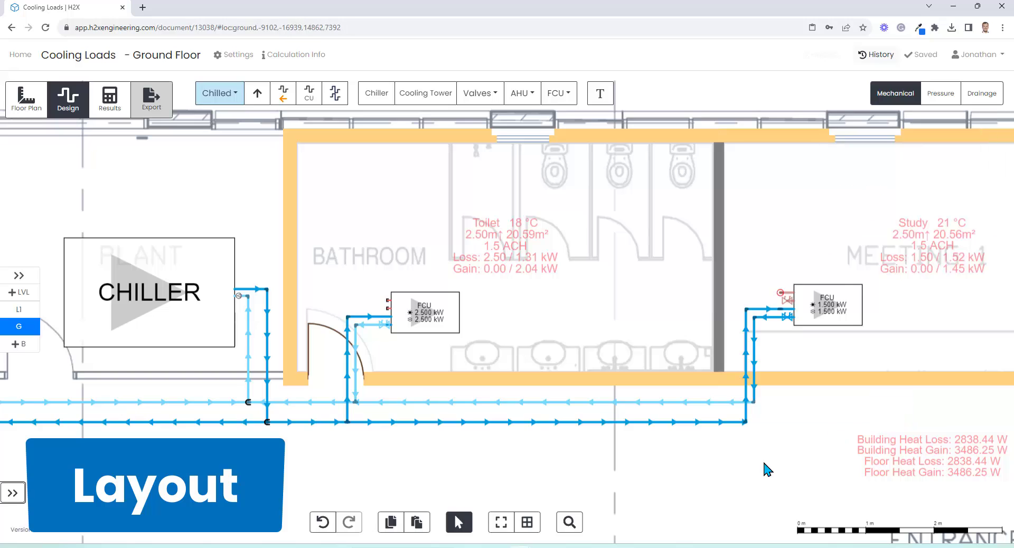
Calculate results, sizing the Study FCU branch to 15 ø pipes at 0.06 L/s, then show export options.
left_click(108, 104)
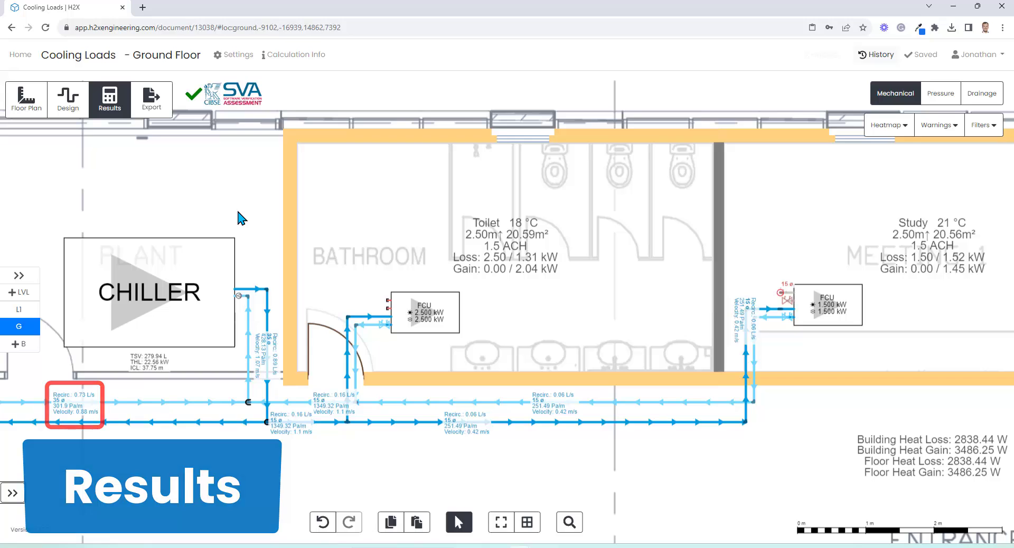
left_click(154, 112)
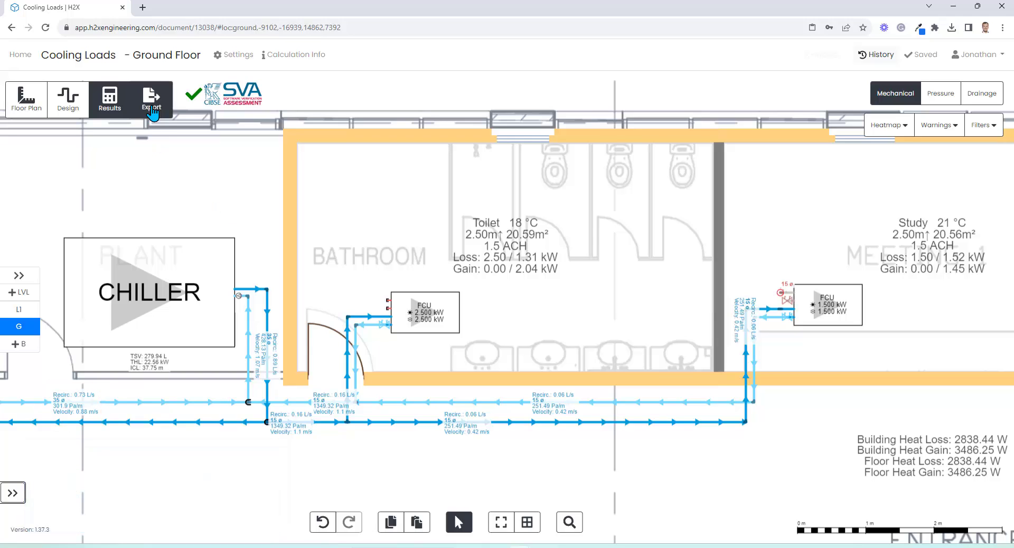